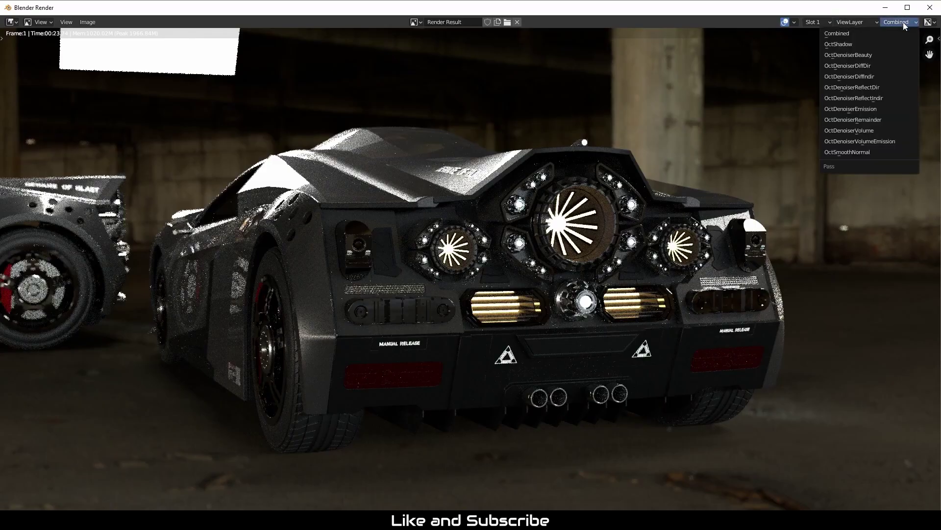
Step through the OctShadow, OctDenoiserBeauty, OctDenoiserDiffDir and OctDenoiserReflectDir render passes
{"action": "left_click", "coordinate": [878, 46]}
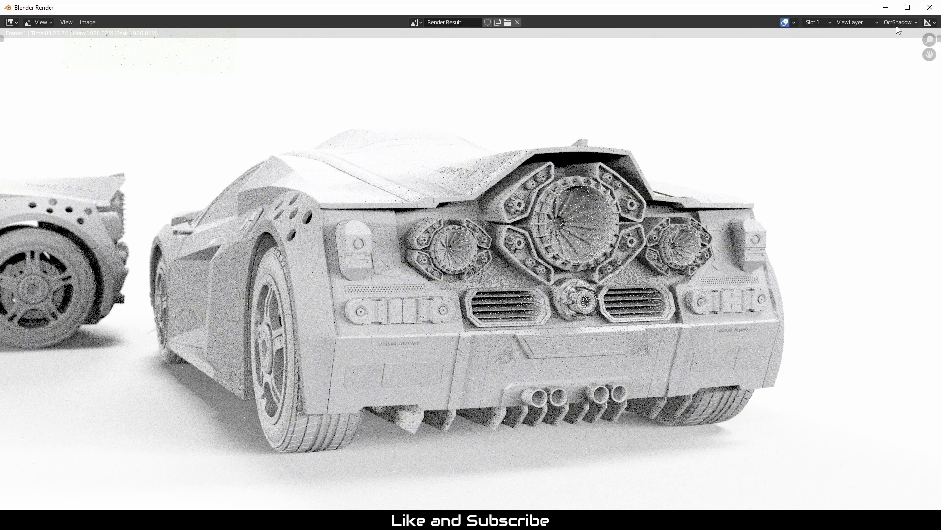
{"action": "left_click", "coordinate": [900, 22]}
{"action": "left_click", "coordinate": [875, 56]}
{"action": "left_click", "coordinate": [897, 23]}
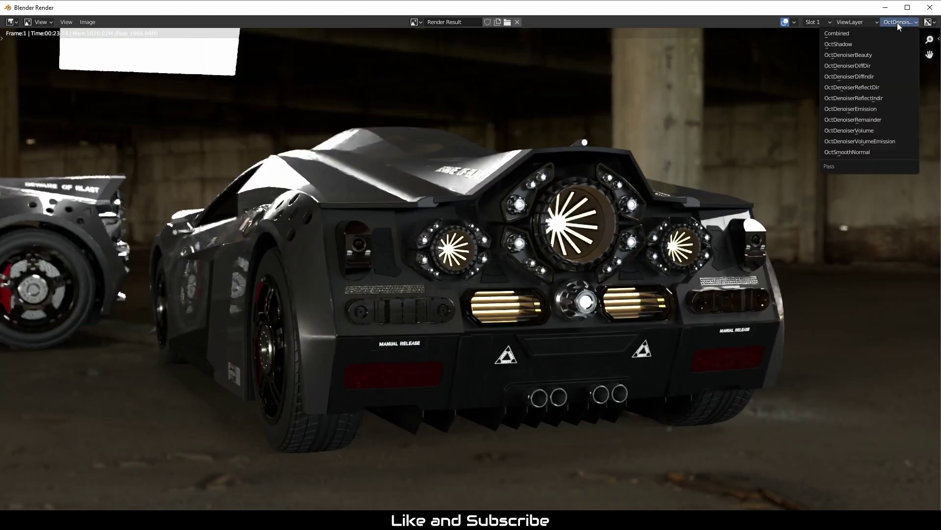
{"action": "left_click", "coordinate": [870, 65]}
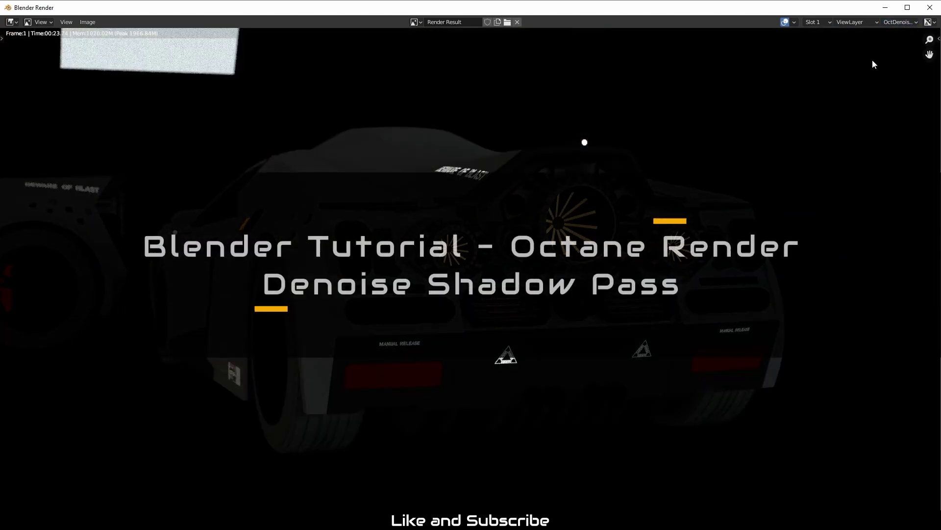
{"action": "left_click", "coordinate": [900, 22]}
{"action": "left_click", "coordinate": [865, 88]}
{"action": "left_click", "coordinate": [900, 22]}
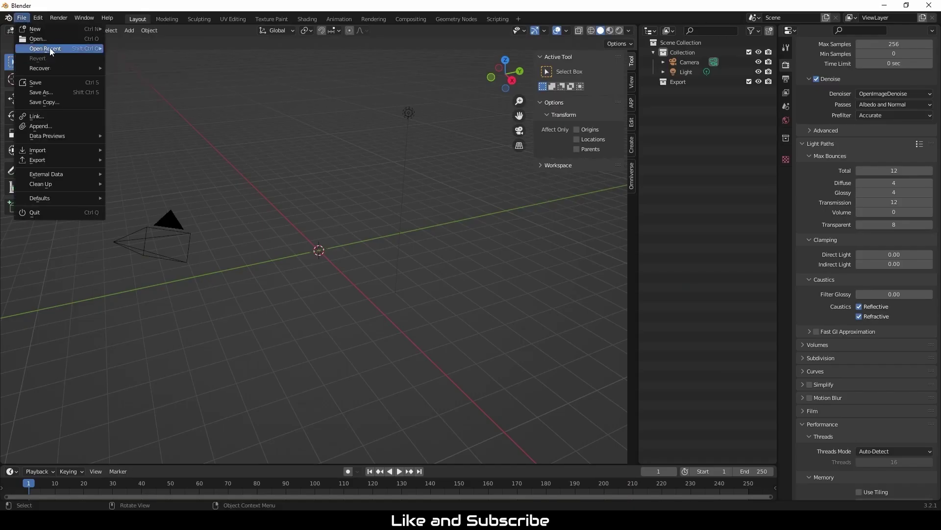
Open the recent mod_NeoGriffon_023_octane_shadows.blend and switch the viewport to Rendered shading
{"action": "mouse_move", "coordinate": [49, 48]}
{"action": "left_click", "coordinate": [143, 49]}
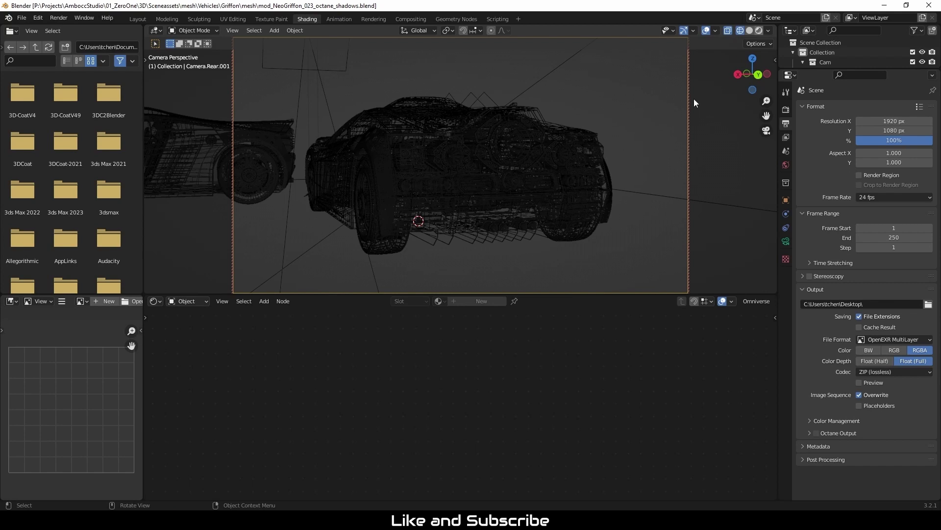
{"action": "key", "text": "shift+z"}
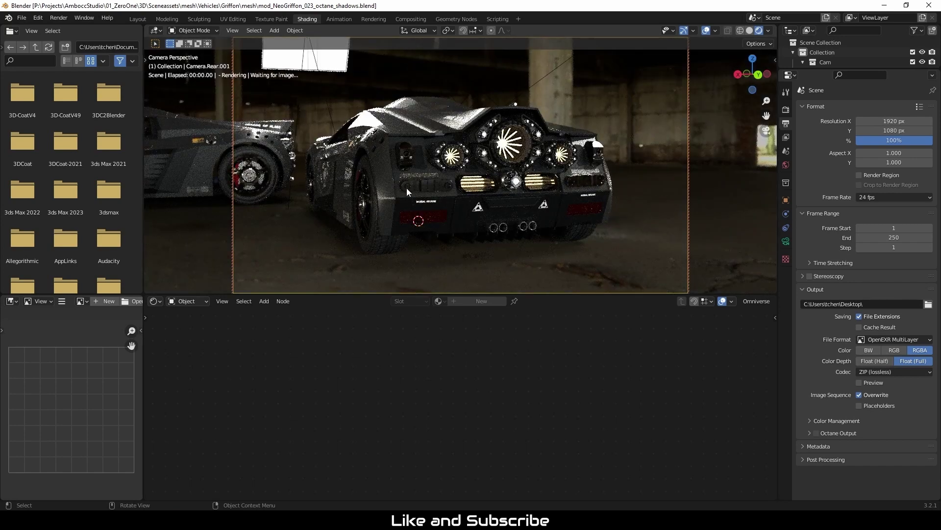
In View Layer properties, change the Octane preview pass from Combined to Shadow
{"action": "left_click", "coordinate": [786, 109]}
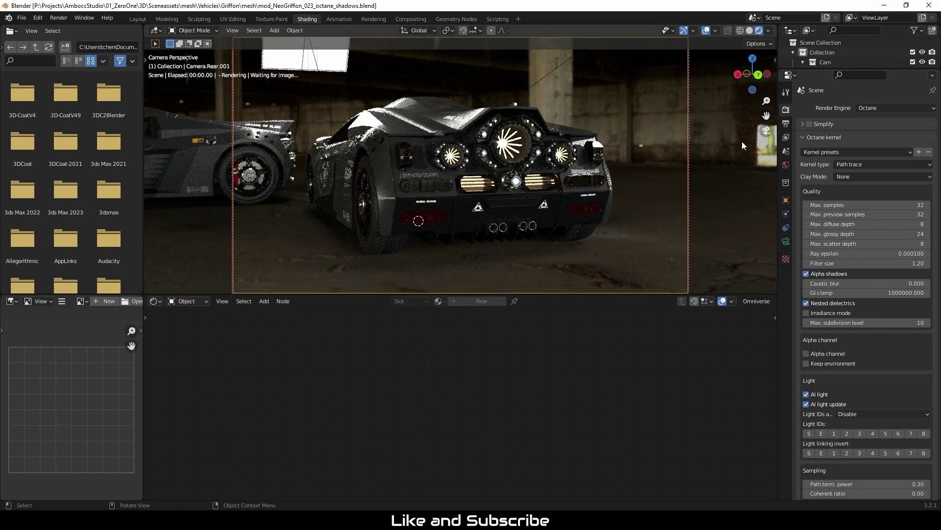
{"action": "left_click", "coordinate": [786, 124]}
{"action": "left_click", "coordinate": [786, 137]}
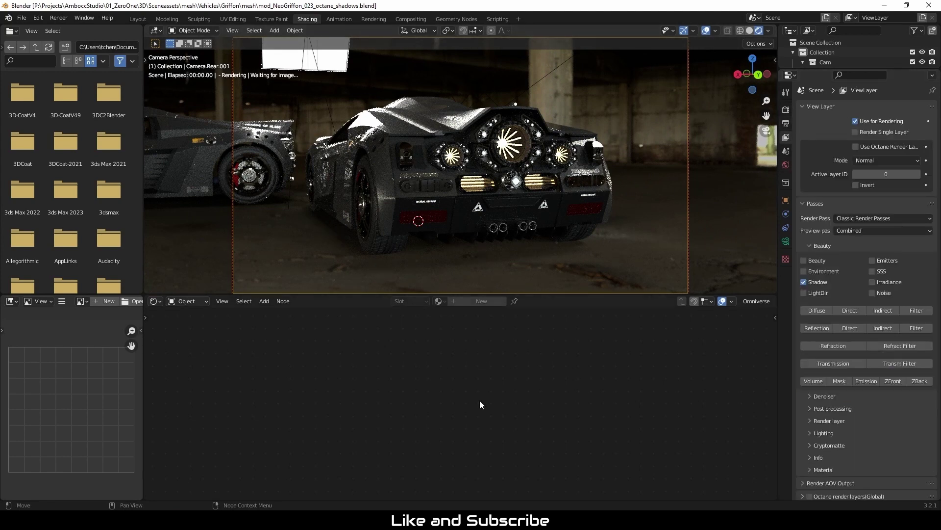
{"action": "left_click", "coordinate": [853, 230]}
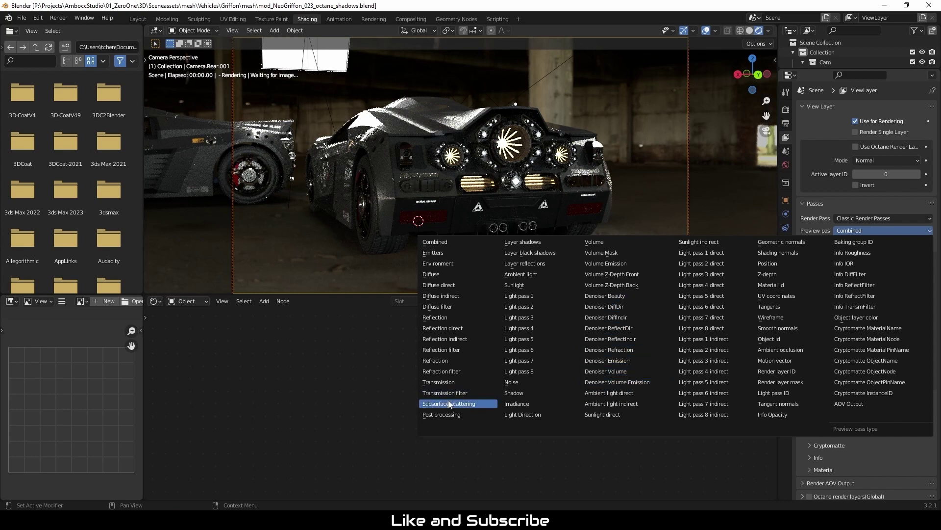
{"action": "left_click", "coordinate": [514, 393]}
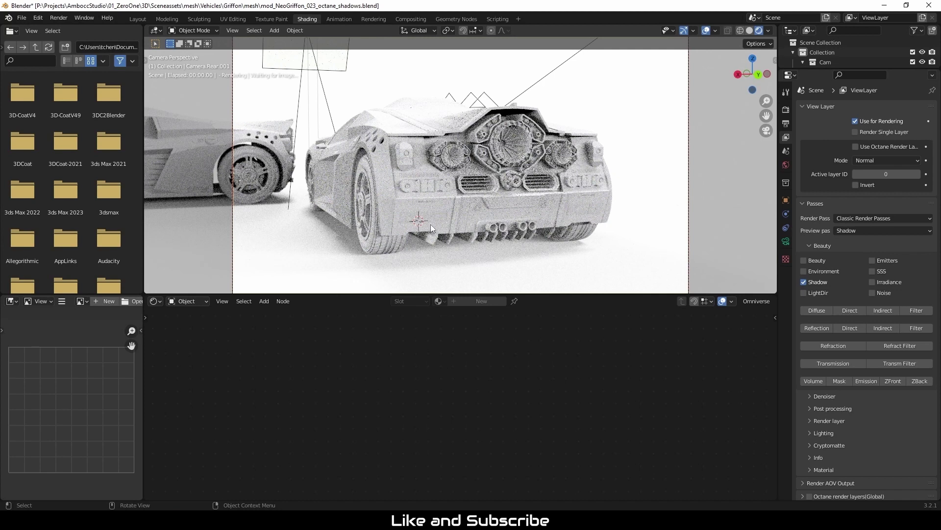
Switch to the Compositing workspace, zoom in and move the Composite node up
{"action": "left_click", "coordinate": [411, 19]}
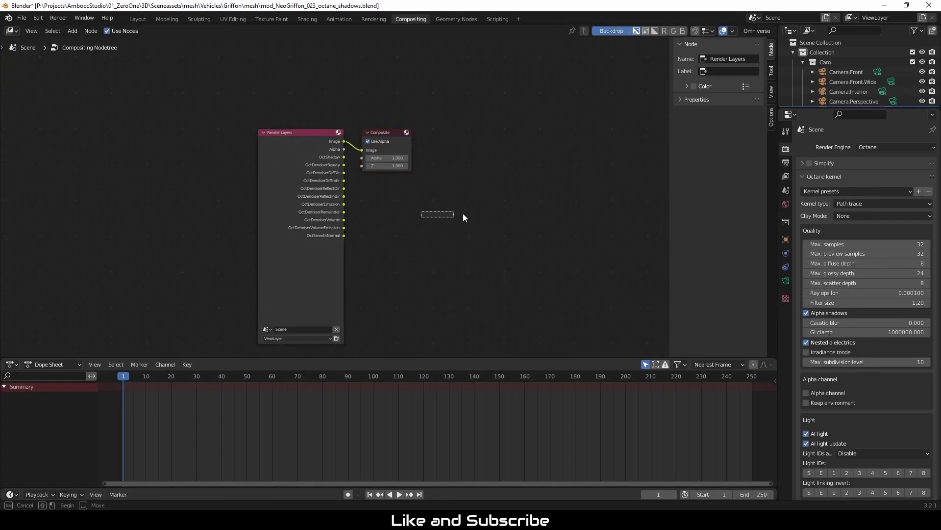
{"action": "scroll", "coordinate": [289, 133], "scroll_direction": "up", "scroll_amount": 3}
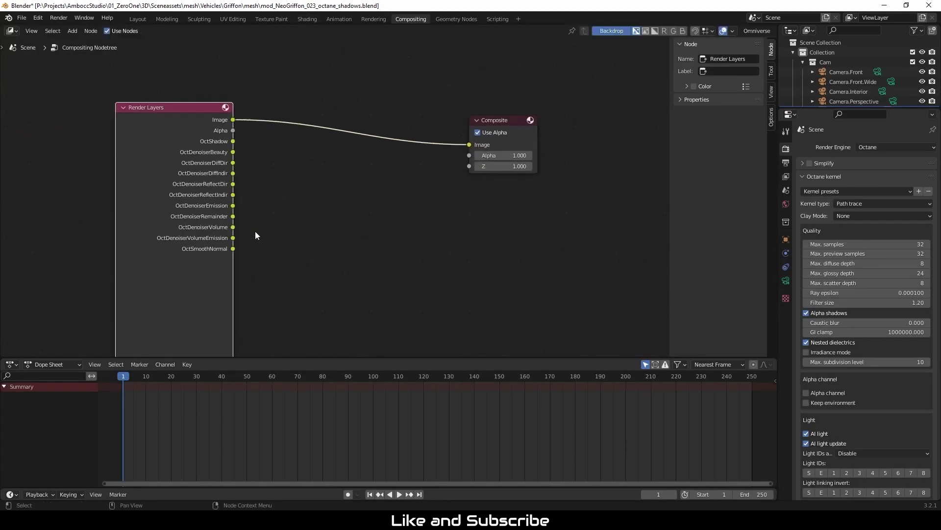
{"action": "left_click_drag", "start_coordinate": [503, 120], "coordinate": [535, 92]}
{"action": "scroll", "coordinate": [364, 198], "scroll_direction": "up", "scroll_amount": 1}
Add a Denoise node through the Shift+A search and place it mid-graph
{"action": "key", "text": "shift+a"}
{"action": "mouse_move", "coordinate": [334, 252]}
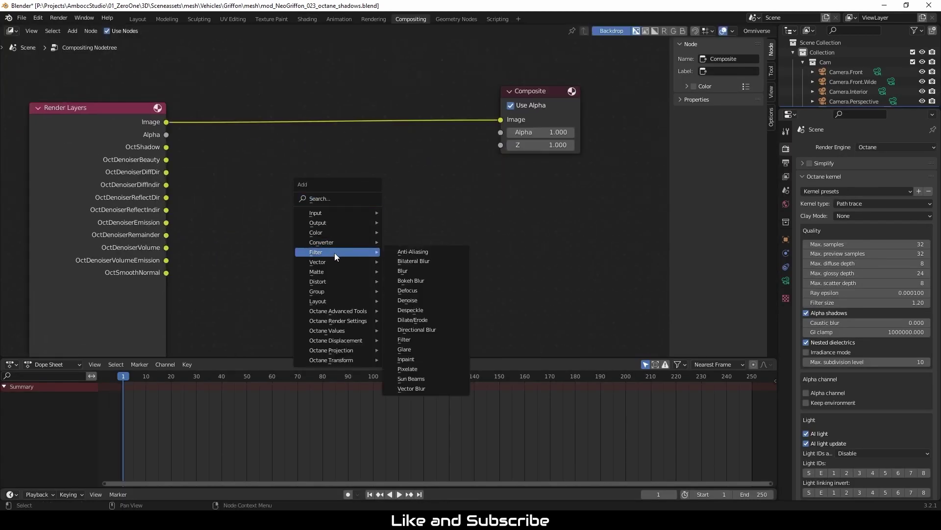
{"action": "left_click", "coordinate": [331, 200]}
{"action": "type", "text": "deno"}
{"action": "key", "text": "Down"}
{"action": "key", "text": "Return"}
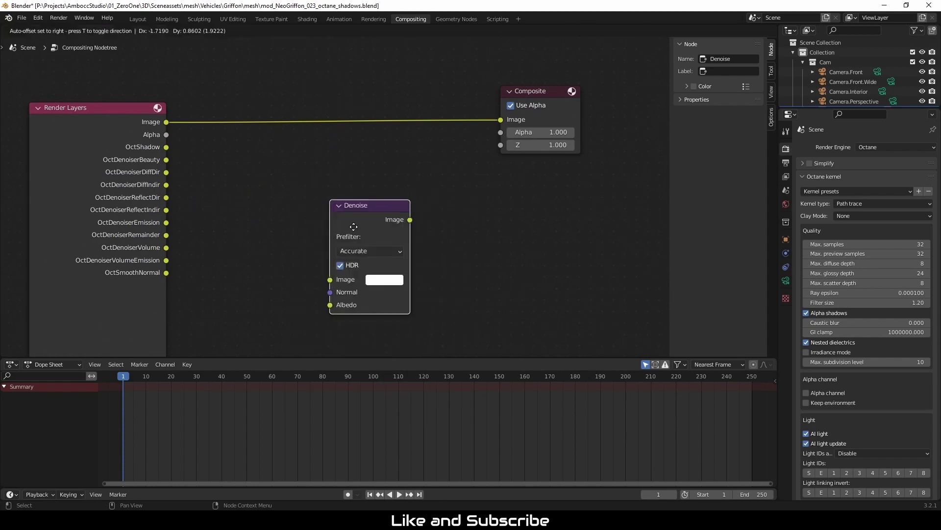
{"action": "left_click", "coordinate": [354, 191]}
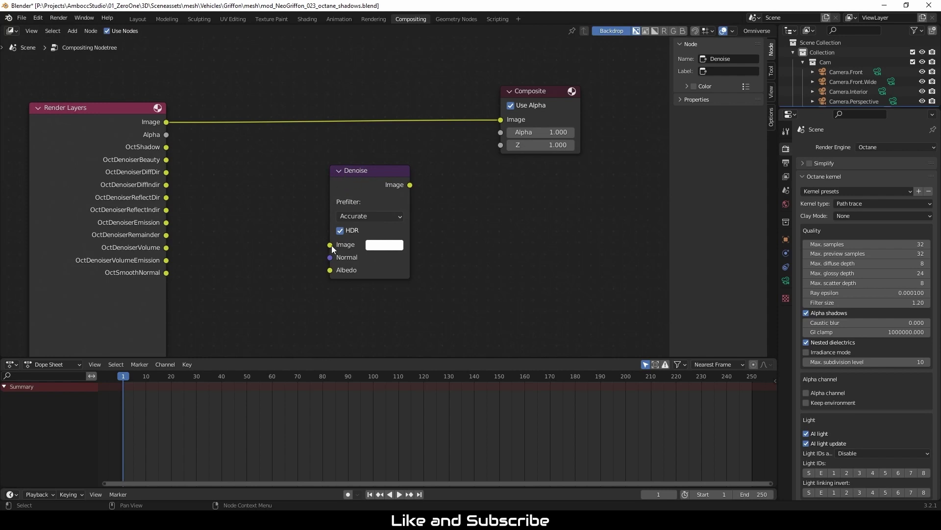
Try linking the Denoise Image, Normal and Albedo inputs, cancel the link searches, and deselect the node
{"action": "left_click_drag", "start_coordinate": [330, 244], "coordinate": [273, 214]}
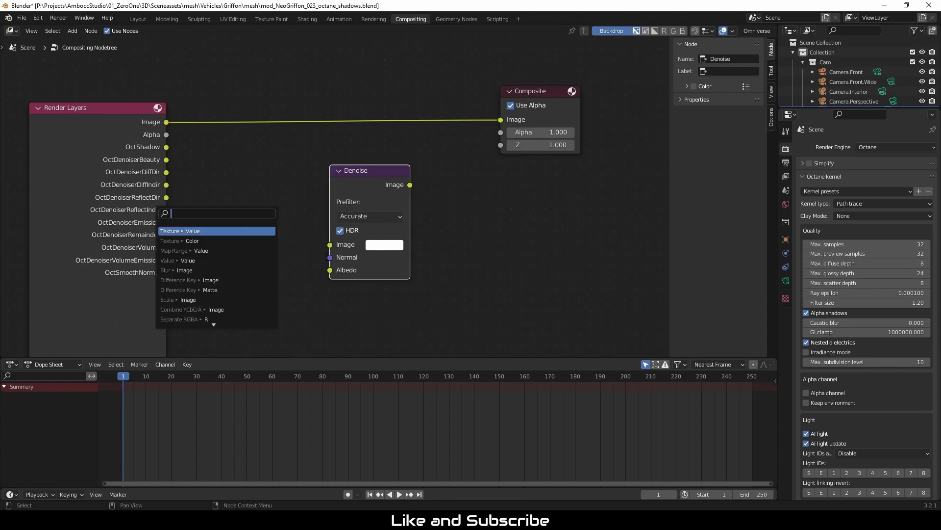
{"action": "left_click_drag", "start_coordinate": [330, 257], "coordinate": [278, 244]}
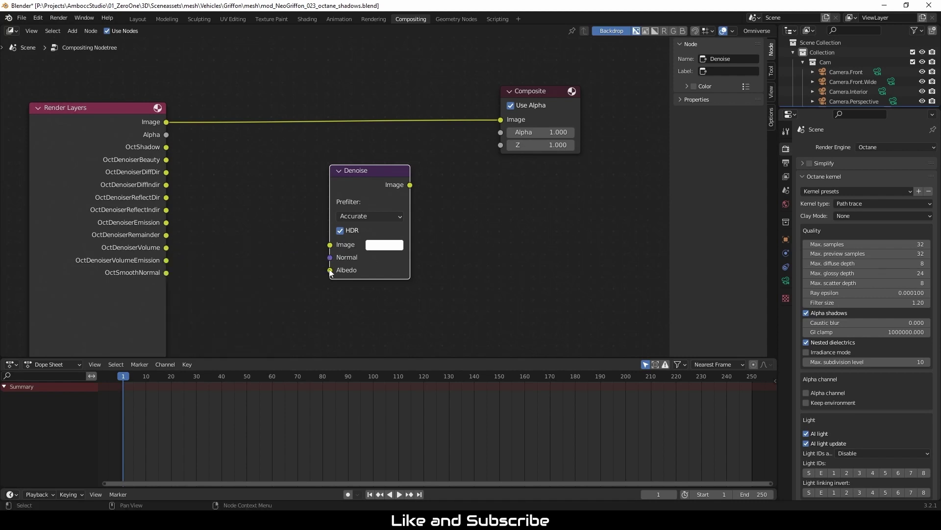
{"action": "left_click_drag", "start_coordinate": [329, 269], "coordinate": [278, 263]}
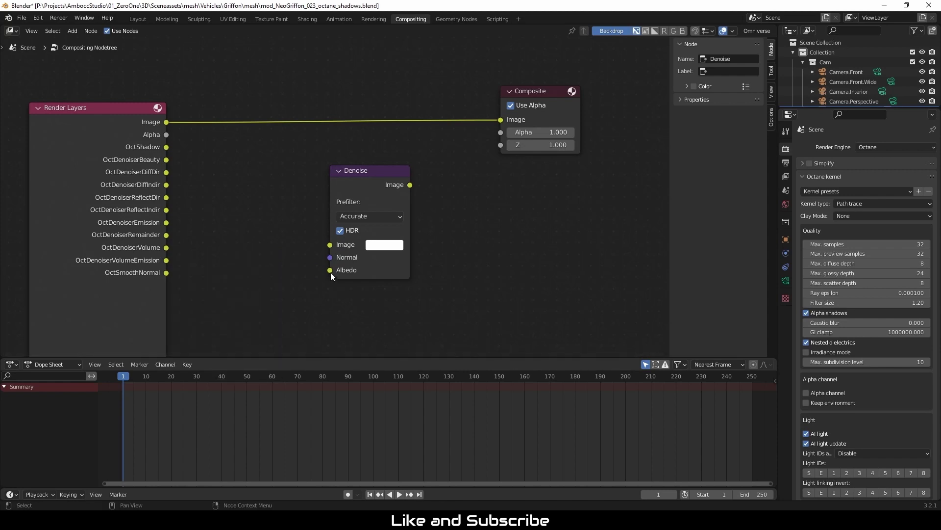
{"action": "left_click_drag", "start_coordinate": [330, 269], "coordinate": [402, 314]}
{"action": "key", "text": "Escape"}
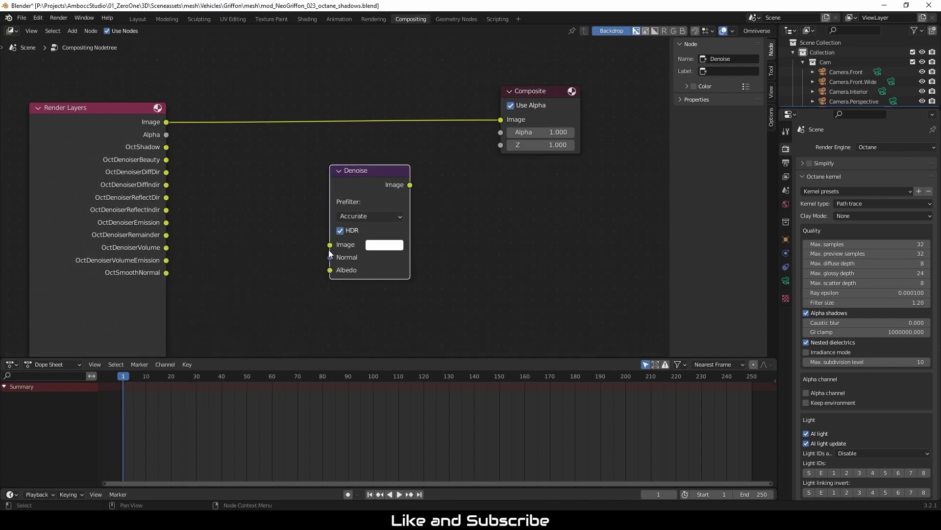
{"action": "left_click_drag", "start_coordinate": [330, 257], "coordinate": [274, 219]}
{"action": "key", "text": "Escape"}
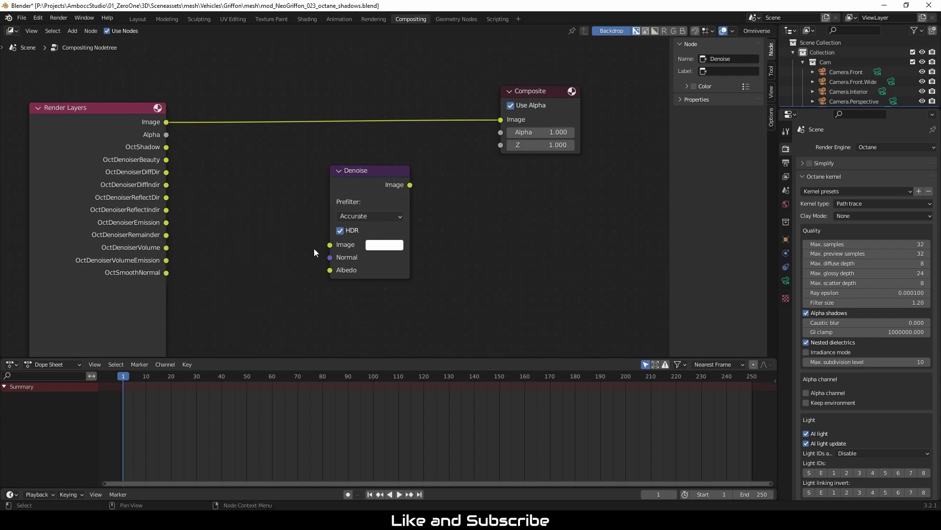
{"action": "left_click", "coordinate": [331, 258]}
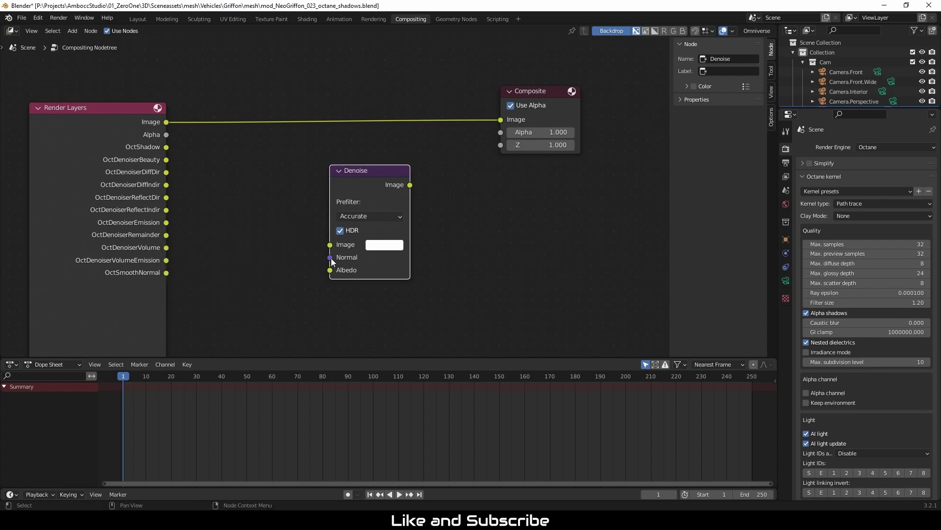
{"action": "left_click", "coordinate": [472, 255]}
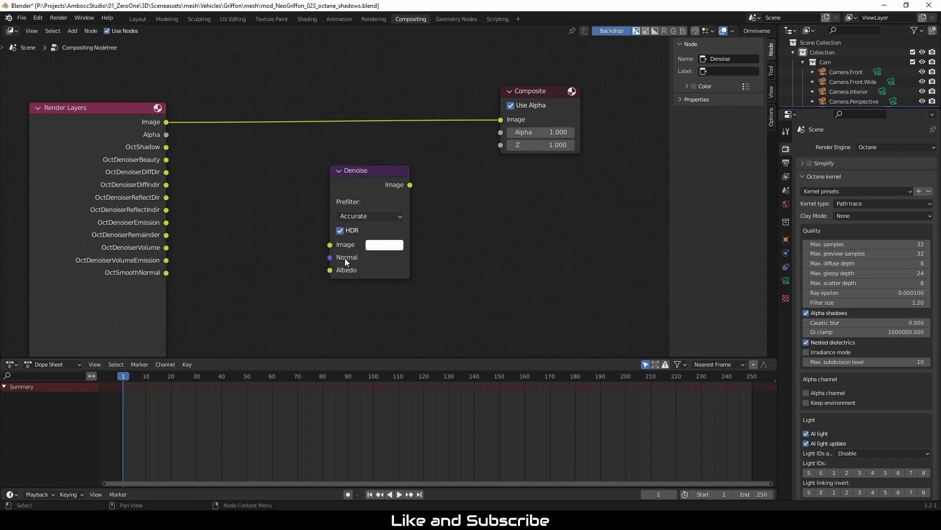
Inspect the Beauty, Denoiser and Info pass groups in View Layer properties
{"action": "left_click", "coordinate": [786, 177]}
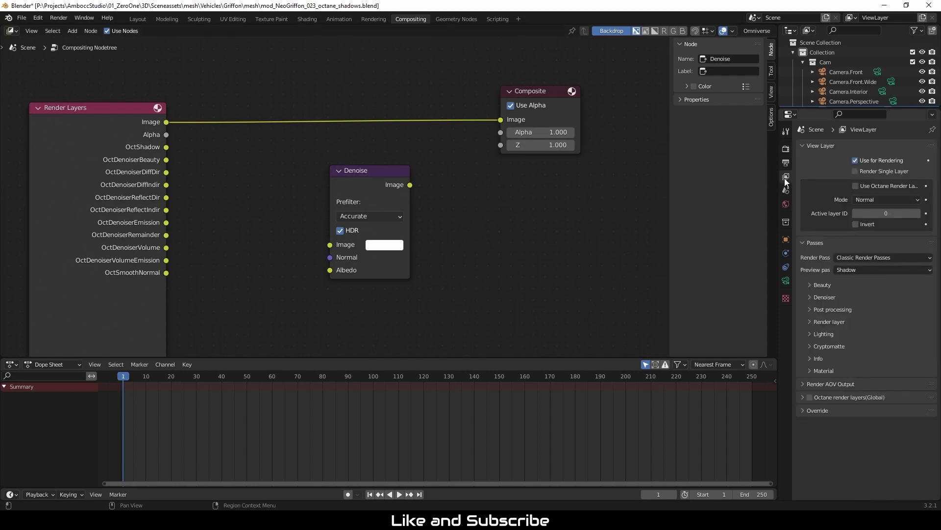
{"action": "left_click", "coordinate": [809, 285]}
{"action": "scroll", "coordinate": [855, 310], "scroll_direction": "down", "scroll_amount": 2}
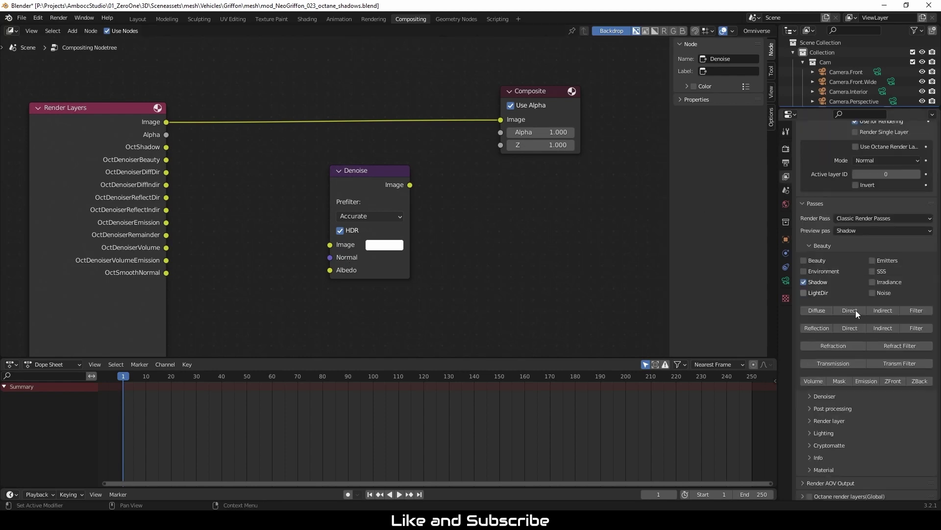
{"action": "scroll", "coordinate": [828, 267], "scroll_direction": "down", "scroll_amount": 1}
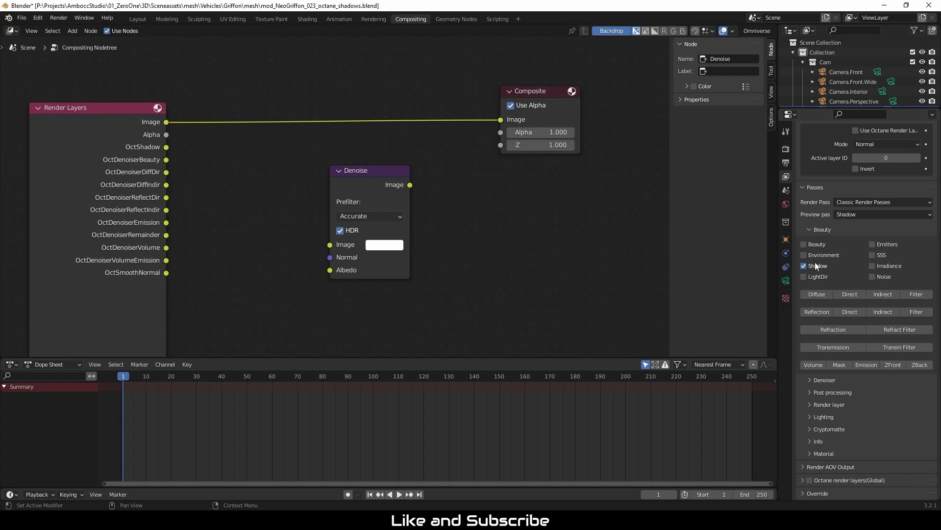
{"action": "left_click", "coordinate": [810, 231]}
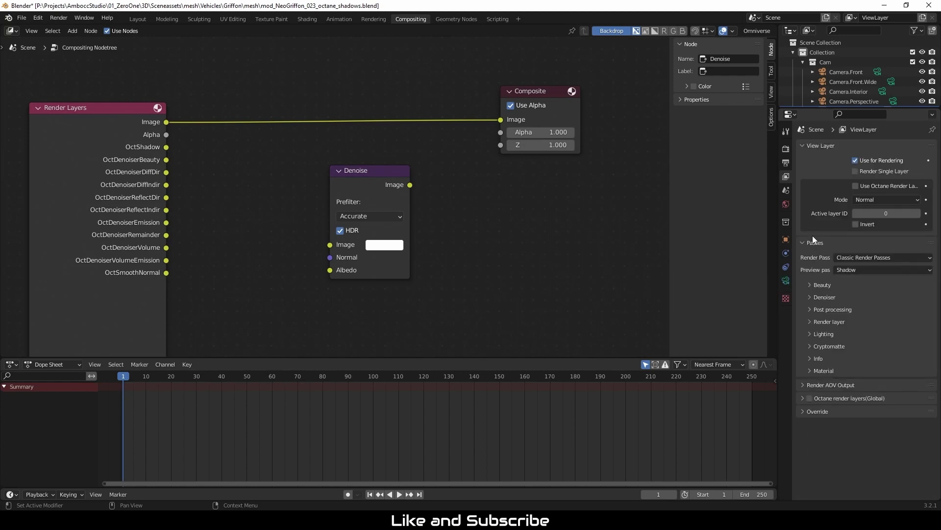
{"action": "left_click", "coordinate": [809, 297]}
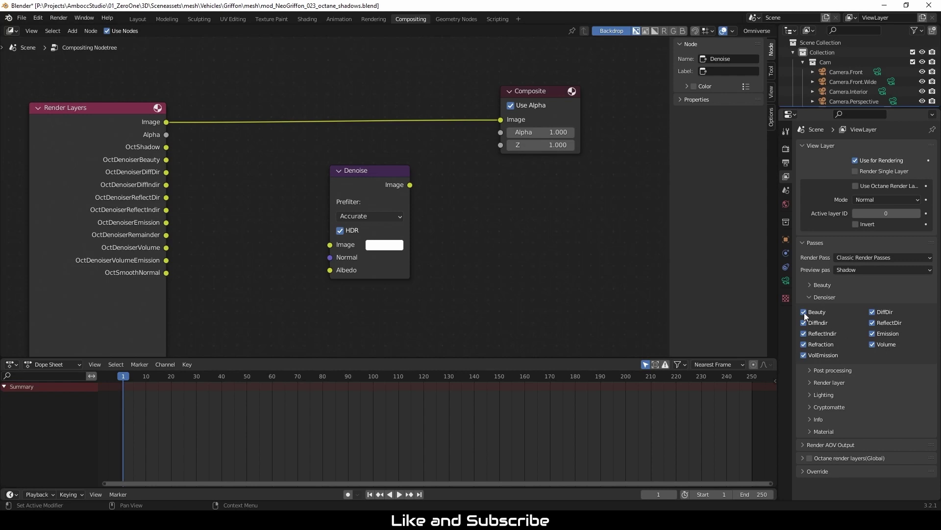
{"action": "left_click", "coordinate": [810, 298]}
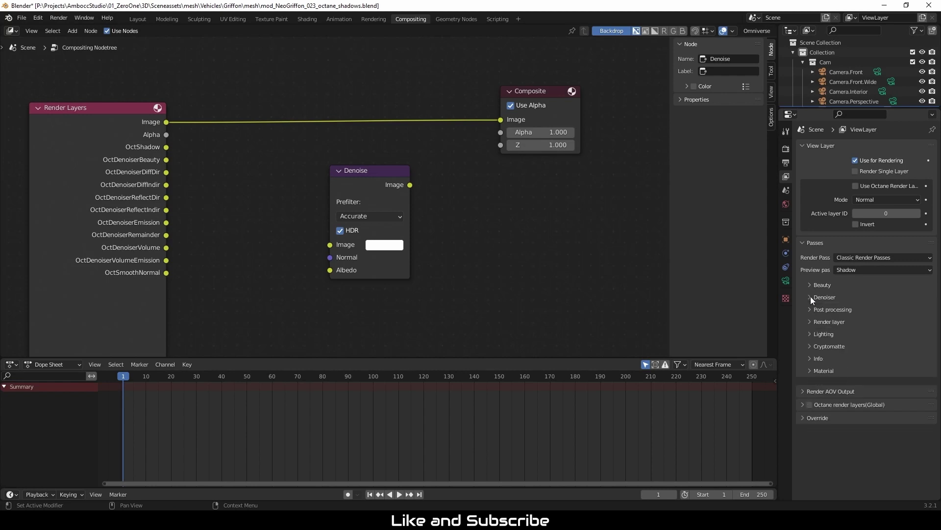
{"action": "left_click", "coordinate": [810, 358]}
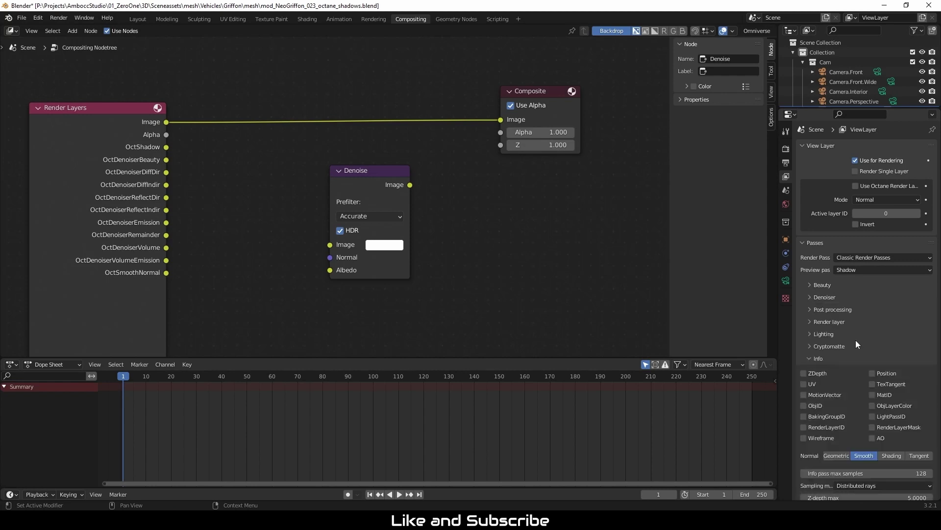
{"action": "scroll", "coordinate": [855, 340], "scroll_direction": "down", "scroll_amount": 5}
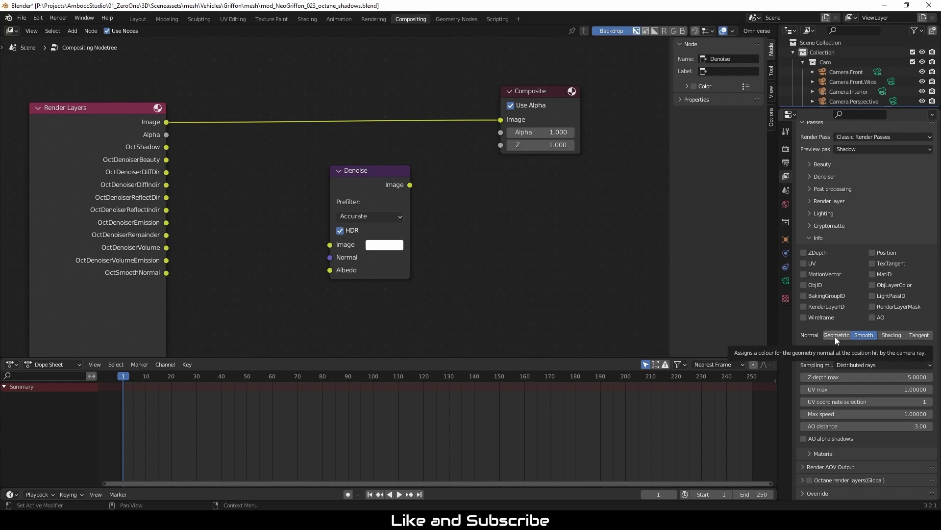
Toggle the normal pass between Geometric and Smooth, ending on Smooth normals
{"action": "left_click", "coordinate": [836, 336], "text": "shift"}
{"action": "left_click", "coordinate": [865, 336], "text": "shift"}
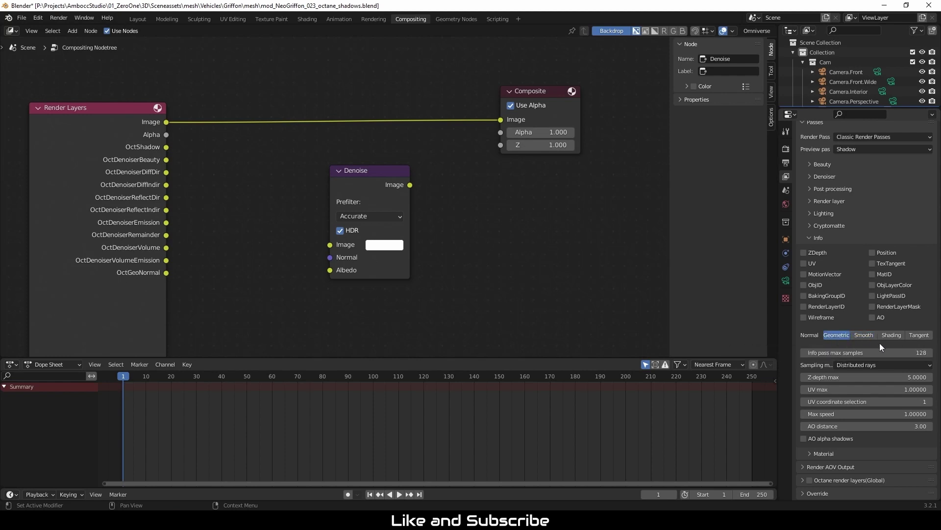
{"action": "left_click", "coordinate": [846, 336], "text": "shift"}
{"action": "left_click", "coordinate": [861, 337]}
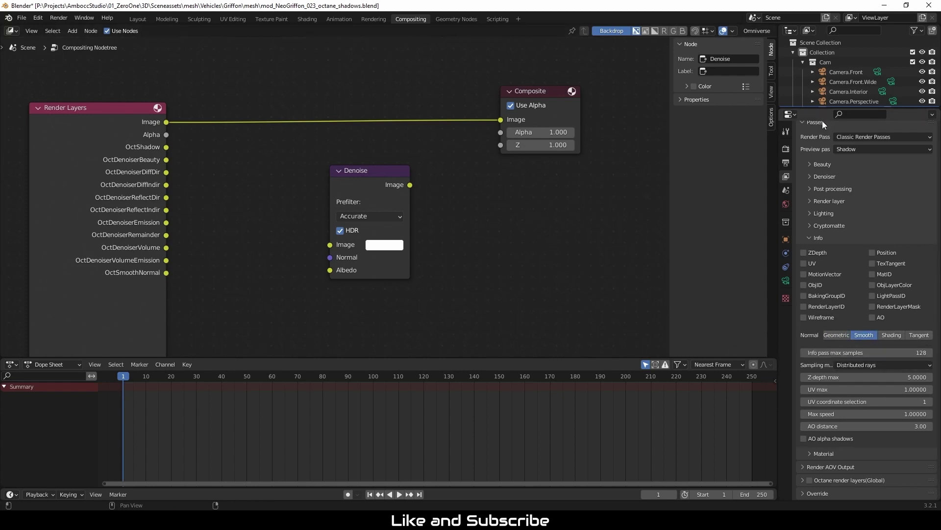
Nudge Render Layers up, recheck the Denoiser and Beauty Shadow passes, and select the Denoise node
{"action": "left_click_drag", "start_coordinate": [138, 111], "coordinate": [145, 92]}
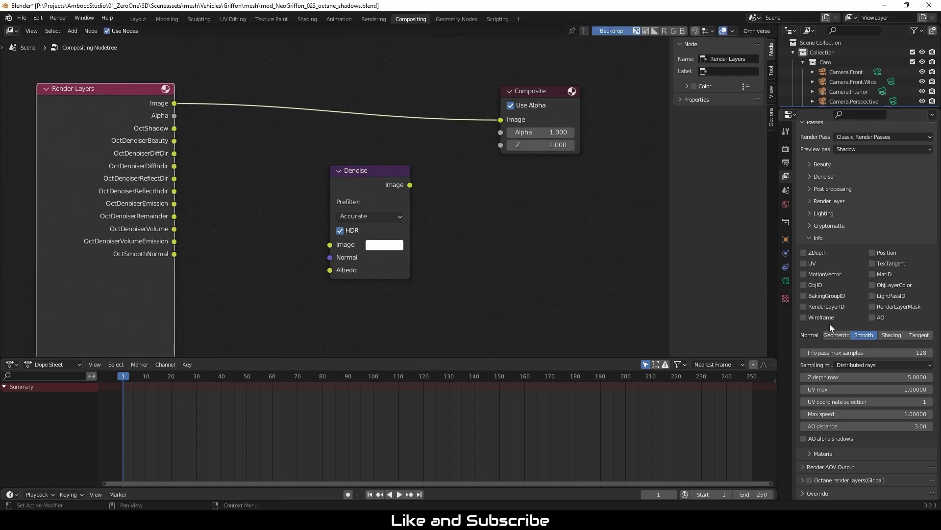
{"action": "left_click", "coordinate": [810, 177]}
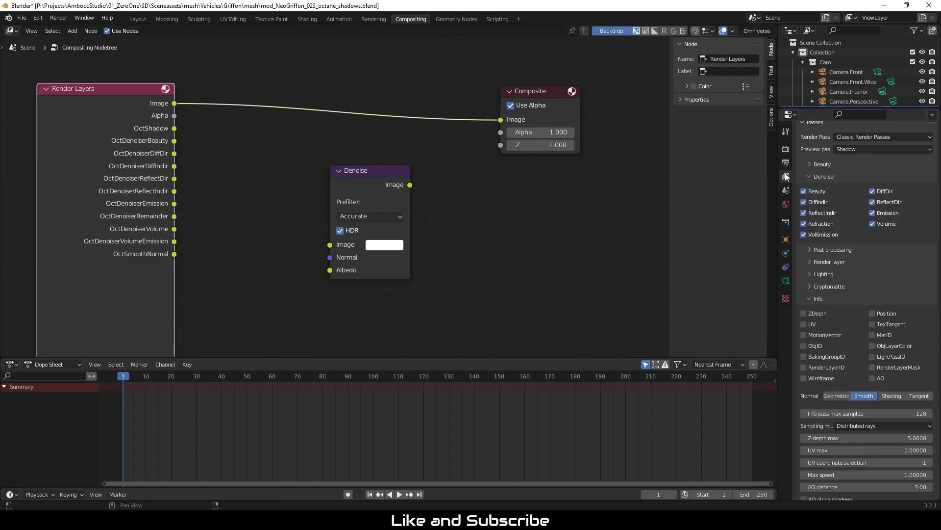
{"action": "left_click", "coordinate": [820, 164]}
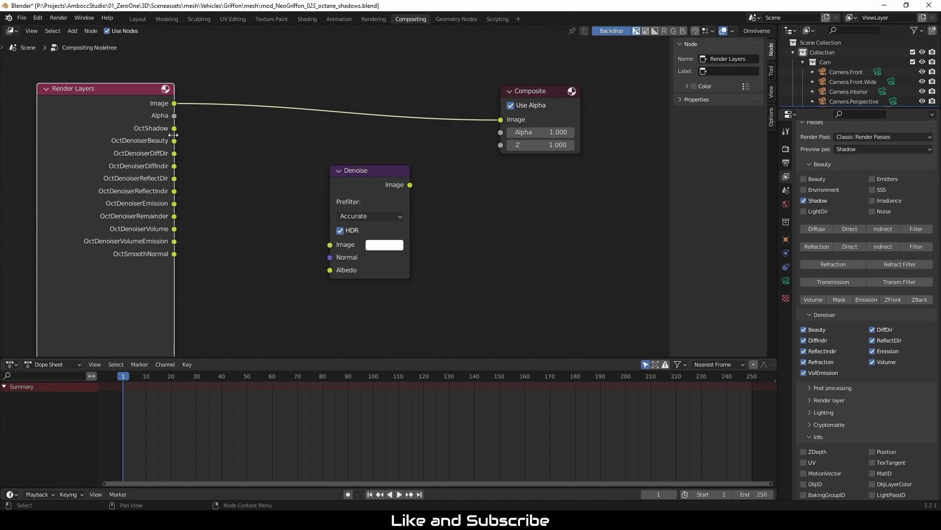
{"action": "left_click", "coordinate": [276, 254]}
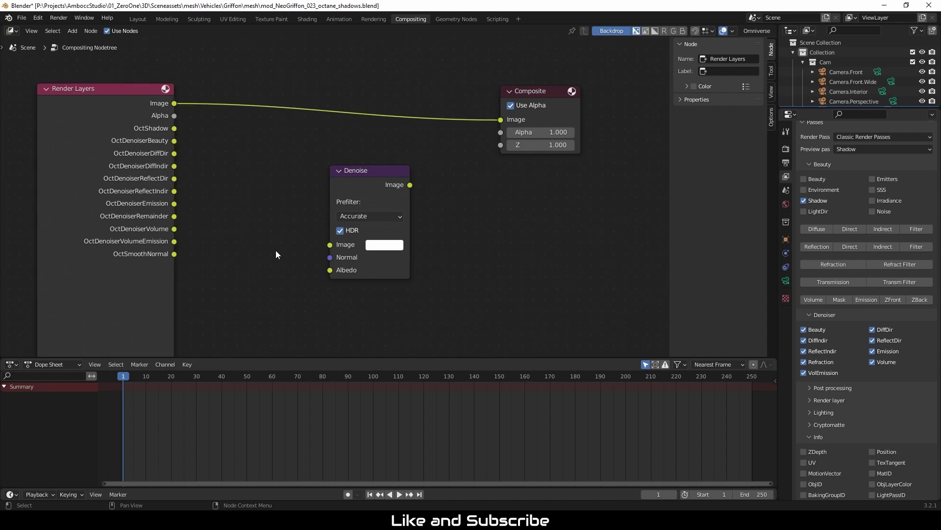
{"action": "left_click", "coordinate": [372, 172]}
Delete the Denoise node, return to Shading, switch to wireframe and render with F12
{"action": "key", "text": "x"}
{"action": "left_click", "coordinate": [306, 20]}
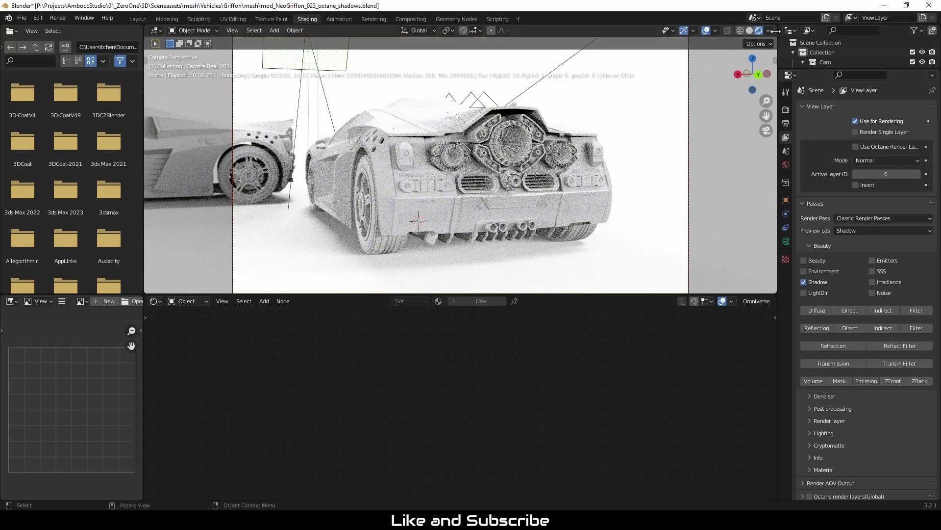
{"action": "left_click", "coordinate": [740, 30]}
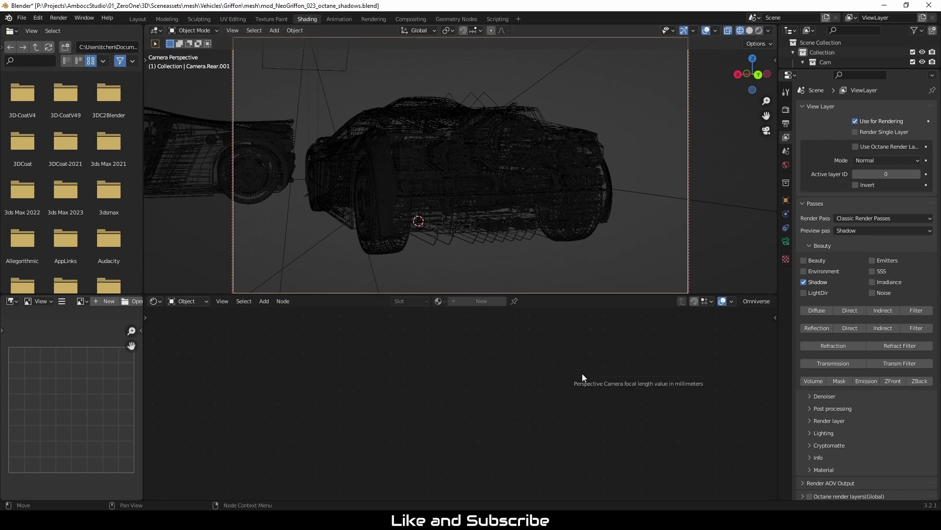
{"action": "key", "text": "F12"}
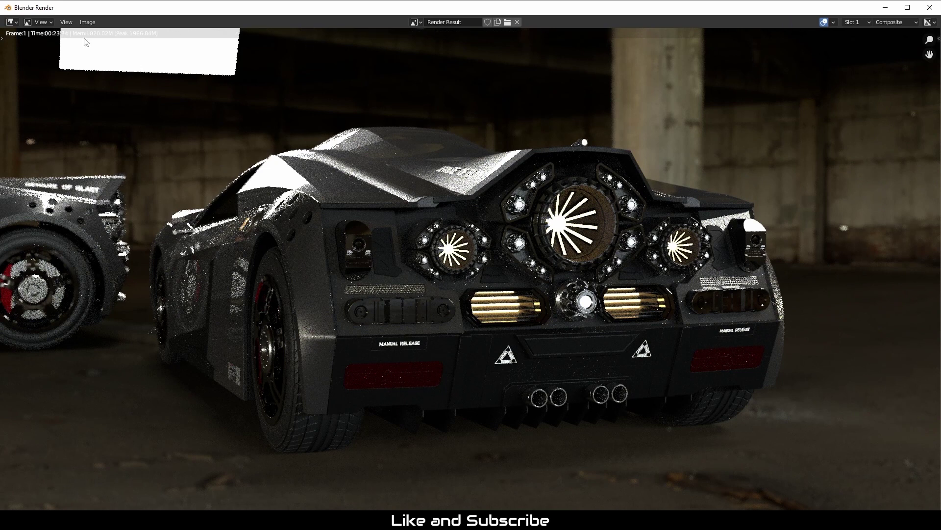
Select ViewLayer and view the OctShadow, OctDenoiserBeauty, DiffDir, ReflectDir and OctSmoothNormal passes
{"action": "left_click", "coordinate": [896, 22]}
{"action": "left_click", "coordinate": [899, 29]}
{"action": "left_click", "coordinate": [897, 22]}
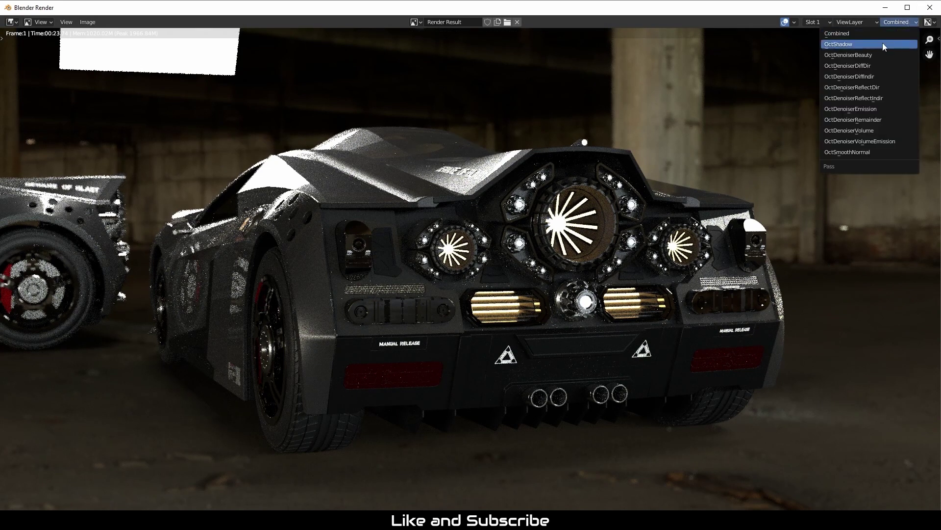
{"action": "left_click", "coordinate": [882, 44]}
{"action": "left_click", "coordinate": [898, 22]}
{"action": "left_click", "coordinate": [881, 55]}
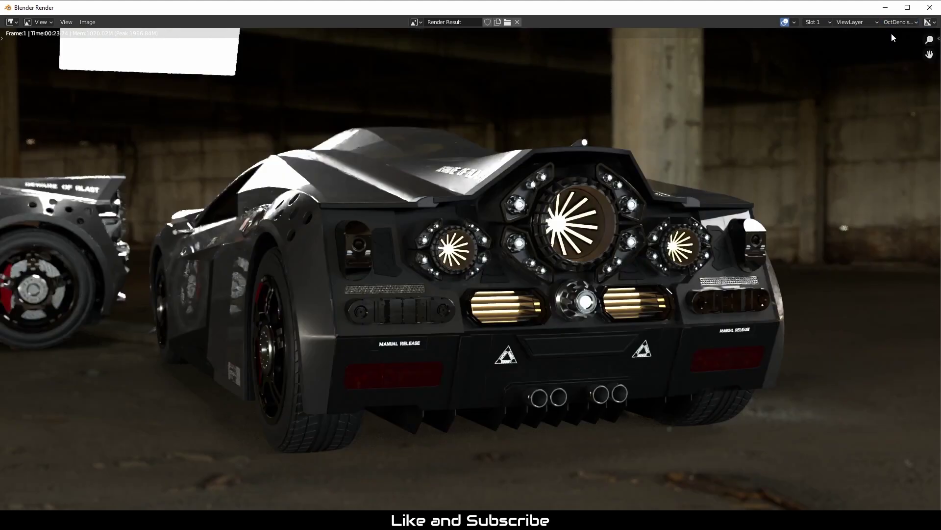
{"action": "left_click", "coordinate": [900, 24]}
{"action": "left_click", "coordinate": [869, 65]}
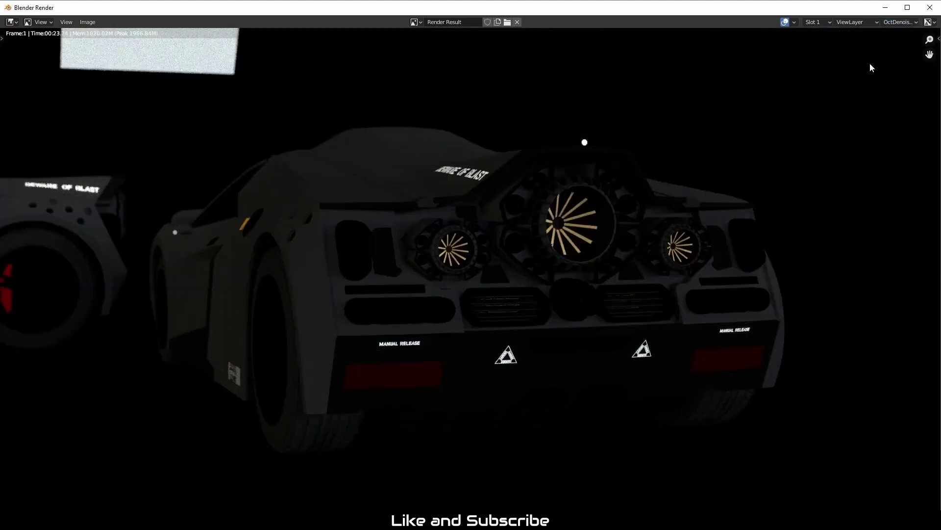
{"action": "left_click", "coordinate": [898, 23]}
{"action": "left_click", "coordinate": [865, 88]}
{"action": "left_click", "coordinate": [900, 22]}
{"action": "left_click", "coordinate": [861, 152]}
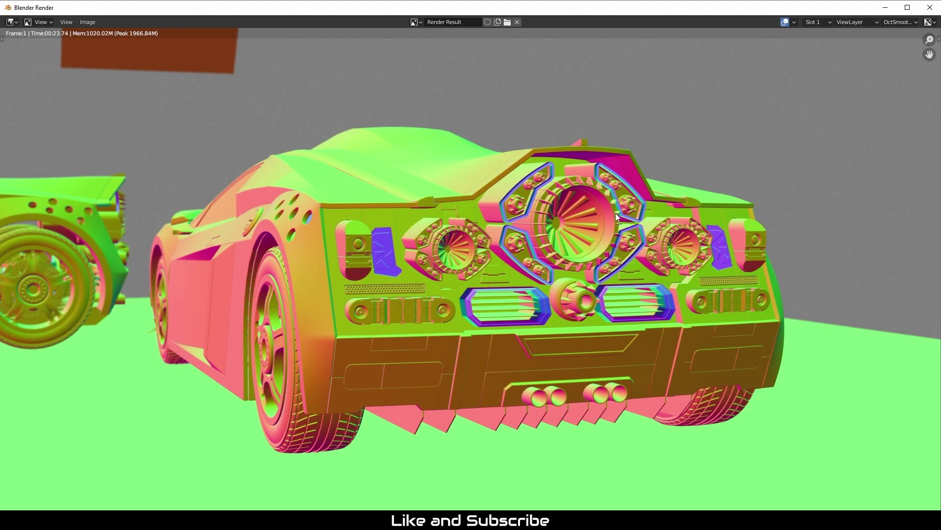
Close the render window, maximize Blender and bring back the last render with View Render
{"action": "left_click", "coordinate": [928, 8]}
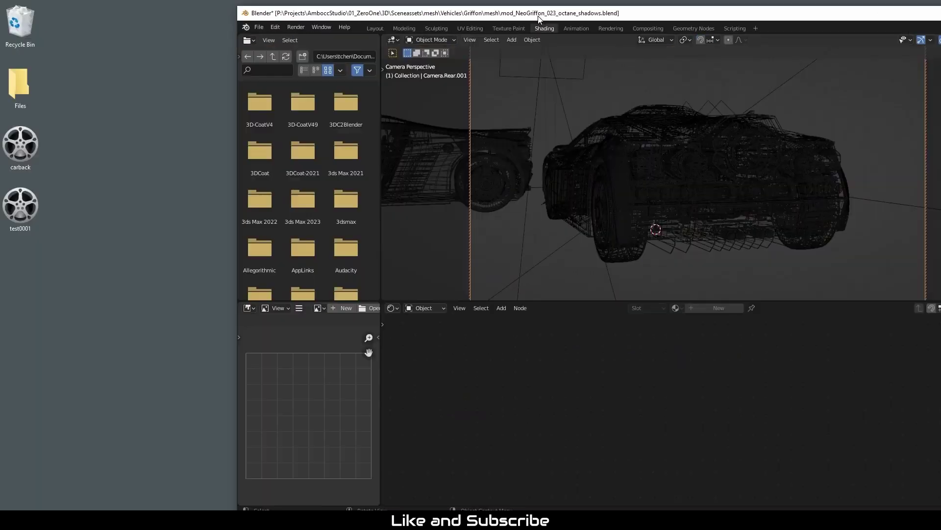
{"action": "left_click_drag", "start_coordinate": [538, 19], "coordinate": [521, 14]}
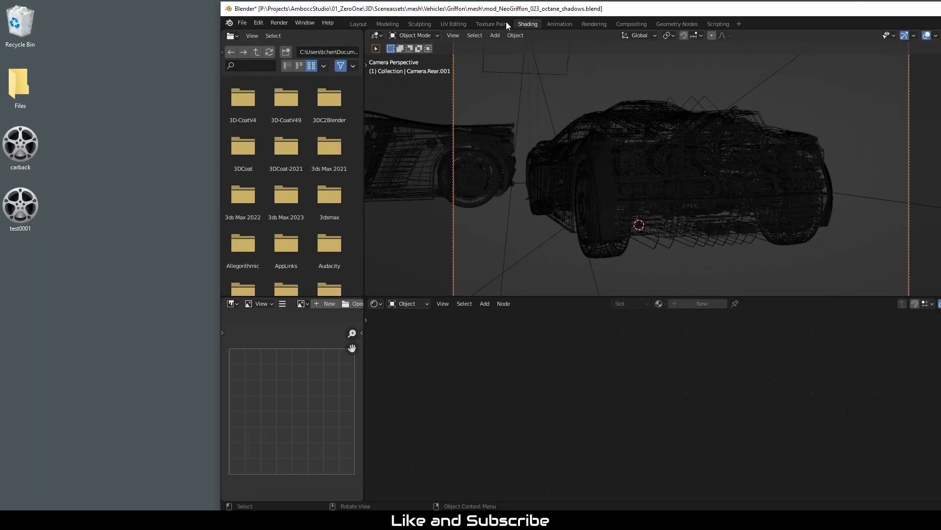
{"action": "left_click_drag", "start_coordinate": [718, 14], "coordinate": [389, 2]}
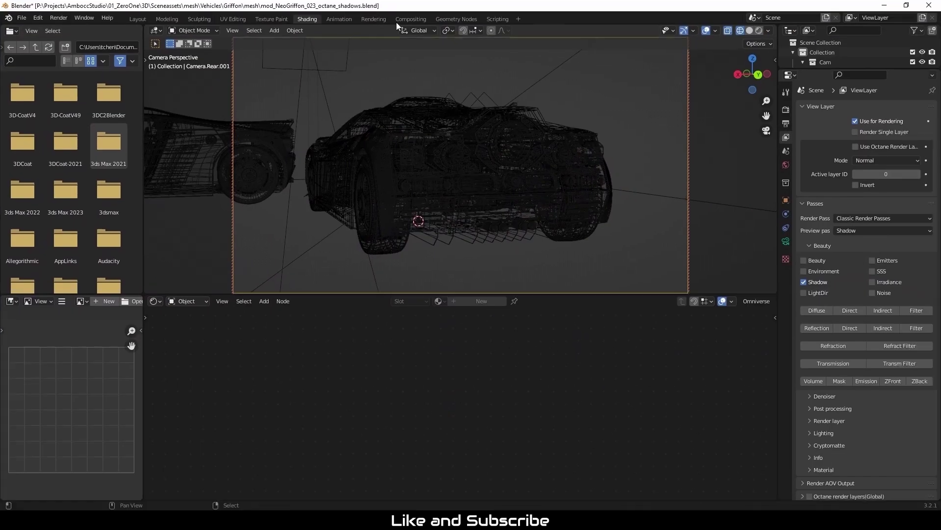
{"action": "left_click", "coordinate": [55, 20]}
{"action": "left_click", "coordinate": [81, 69]}
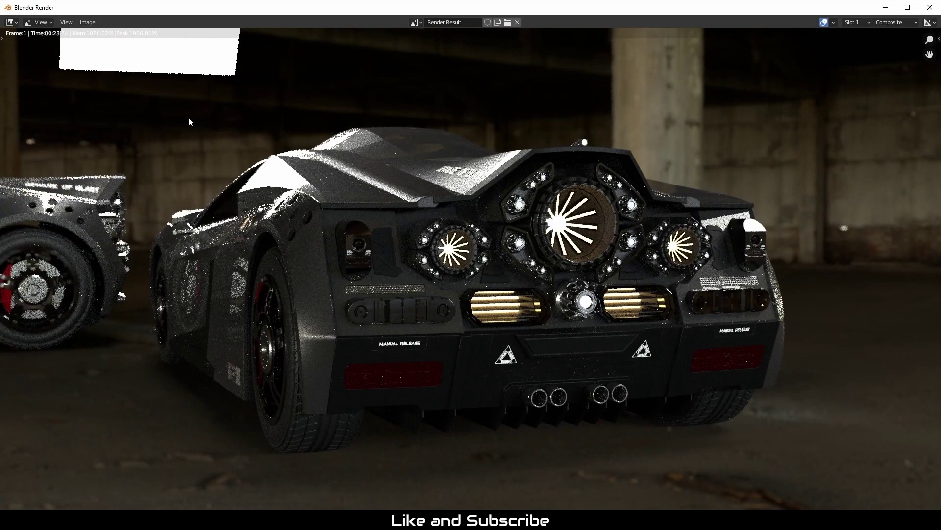
Save the render to the Desktop as carback.exr in OpenEXR MultiLayer format
{"action": "left_click", "coordinate": [89, 22]}
{"action": "left_click", "coordinate": [91, 102]}
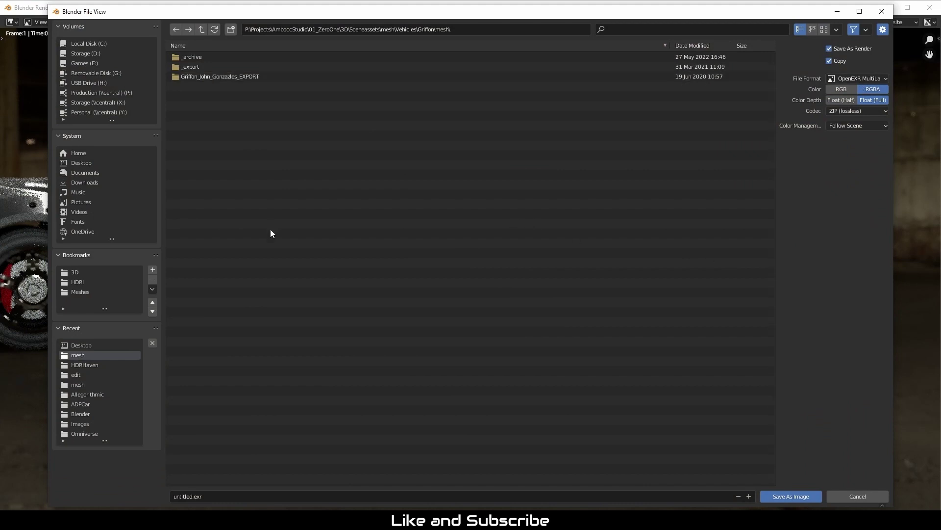
{"action": "left_click", "coordinate": [866, 79]}
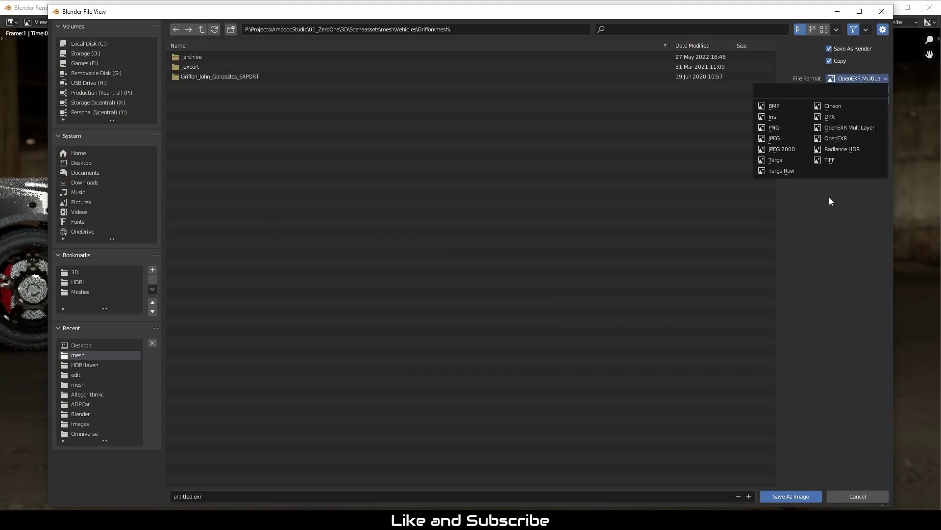
{"action": "left_click", "coordinate": [857, 87]}
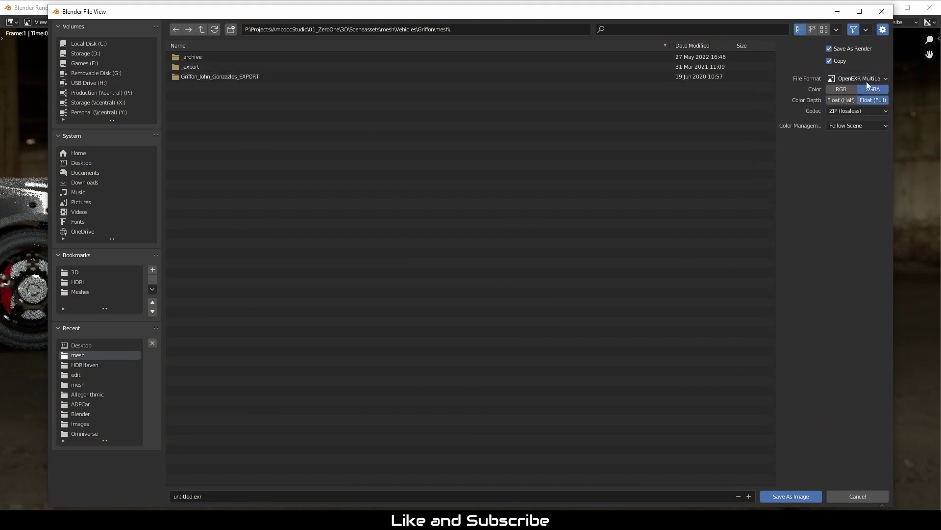
{"action": "left_click", "coordinate": [866, 81]}
{"action": "left_click", "coordinate": [867, 128]}
{"action": "left_click", "coordinate": [97, 161]}
{"action": "left_click", "coordinate": [203, 66]}
{"action": "left_click", "coordinate": [192, 495]}
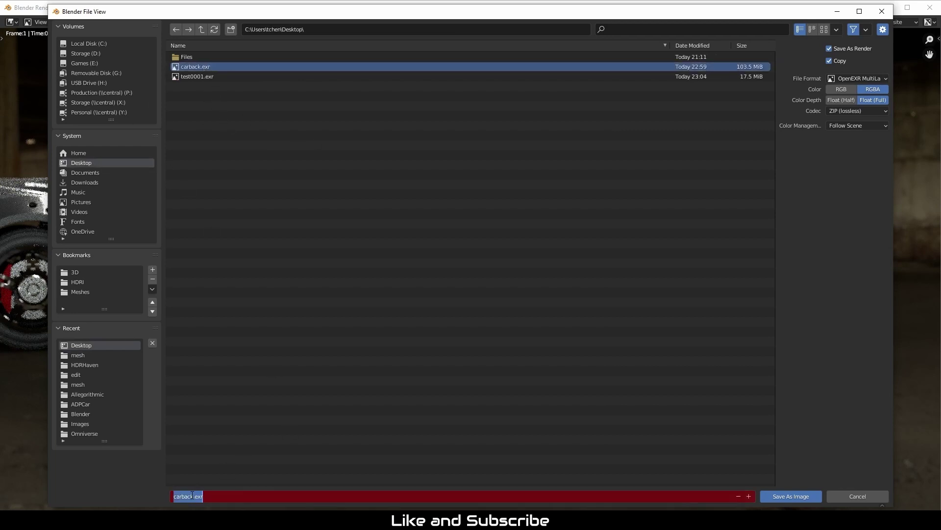
{"action": "left_click", "coordinate": [192, 495]}
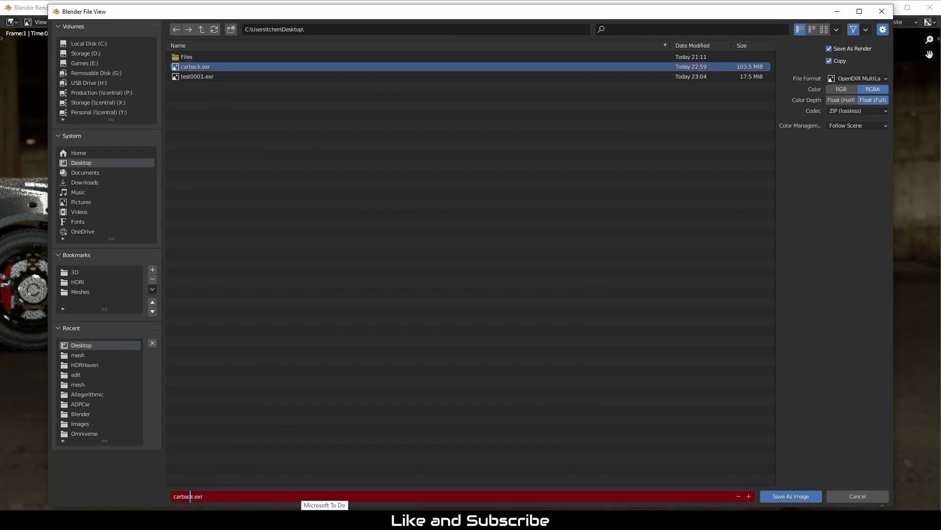
{"action": "left_click", "coordinate": [790, 496]}
Close the render window and save mod_NeoGriffon_023_octane_shadows.blend
{"action": "left_click", "coordinate": [929, 8]}
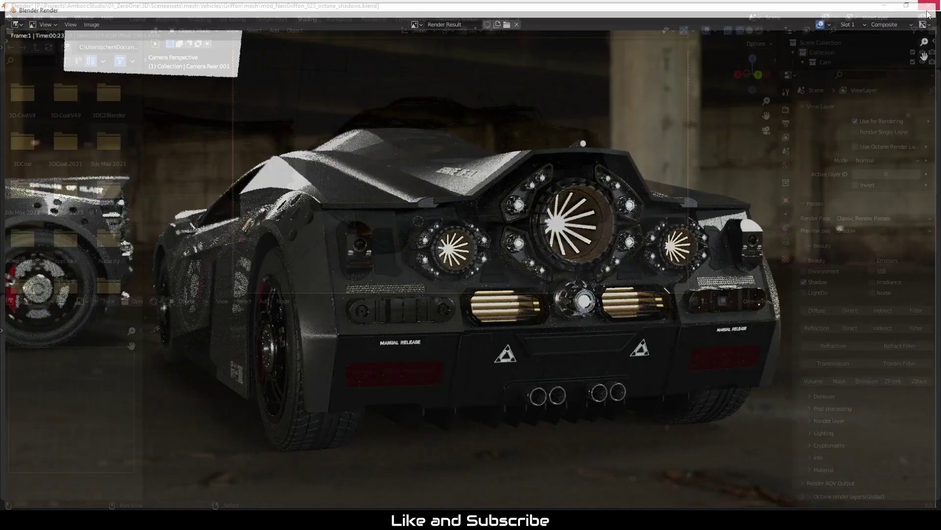
{"action": "left_click", "coordinate": [22, 18]}
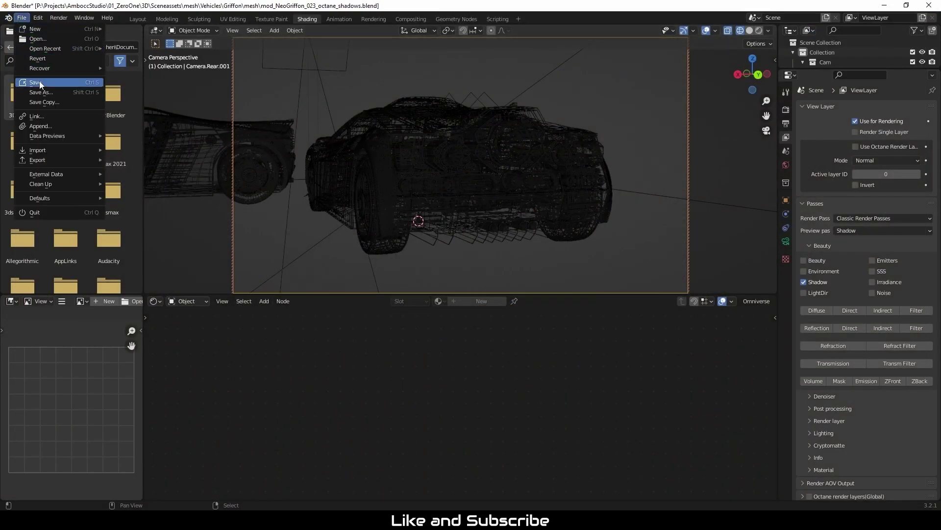
{"action": "left_click", "coordinate": [35, 82]}
Start a new General file and show its Compositing workspace
{"action": "left_click", "coordinate": [22, 18]}
{"action": "mouse_move", "coordinate": [25, 28]}
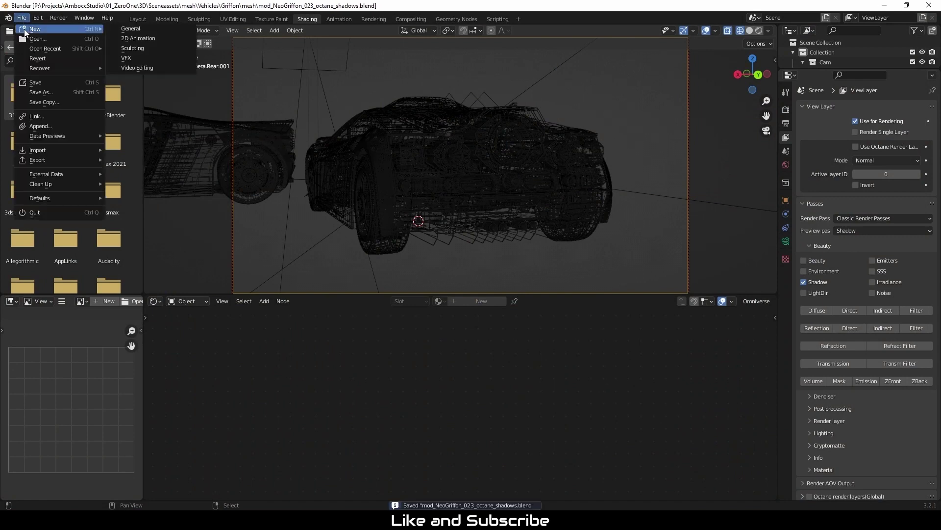
{"action": "left_click", "coordinate": [140, 28]}
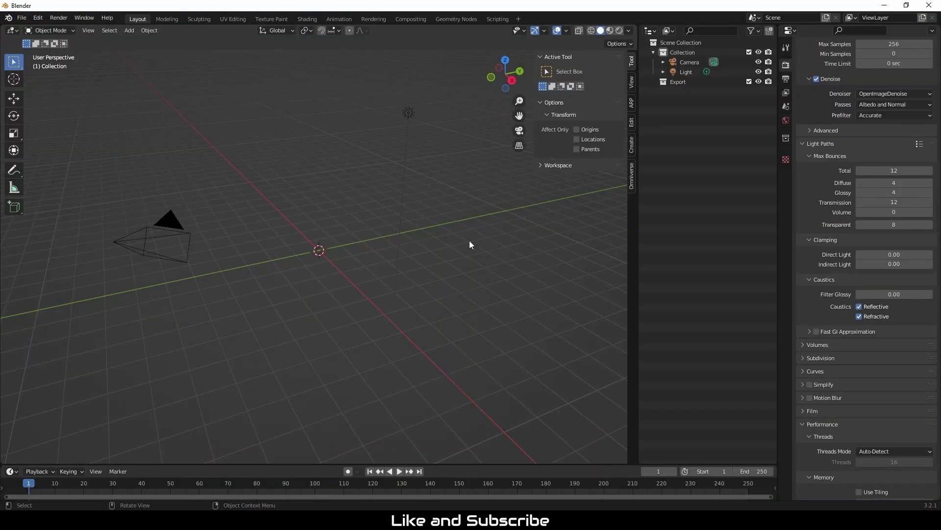
{"action": "middle_click_drag", "start_coordinate": [410, 316], "coordinate": [324, 96]}
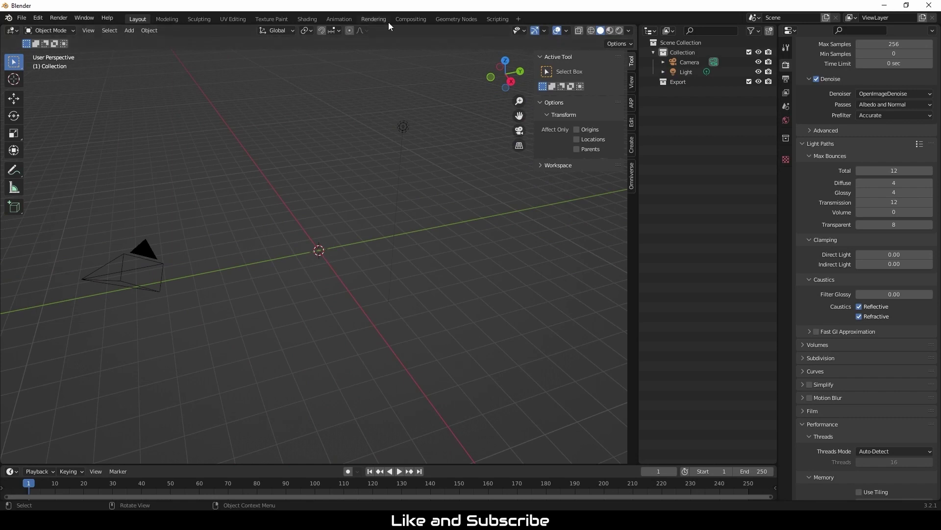
{"action": "left_click", "coordinate": [411, 19]}
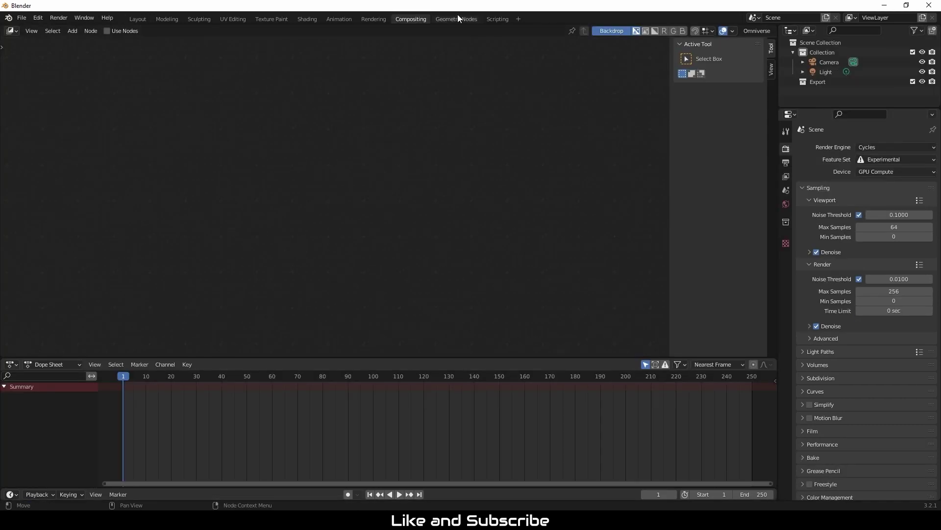
Save as mod_NeoGriffon_023_octane_shadows_denoise.blend by adding _denoise to the shadows file name
{"action": "left_click", "coordinate": [21, 17]}
{"action": "left_click", "coordinate": [49, 93]}
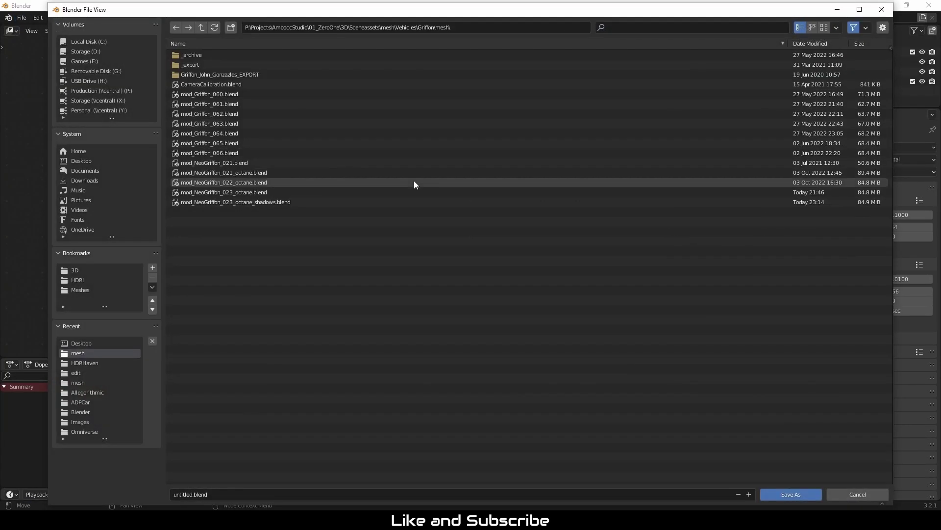
{"action": "left_click", "coordinate": [269, 201]}
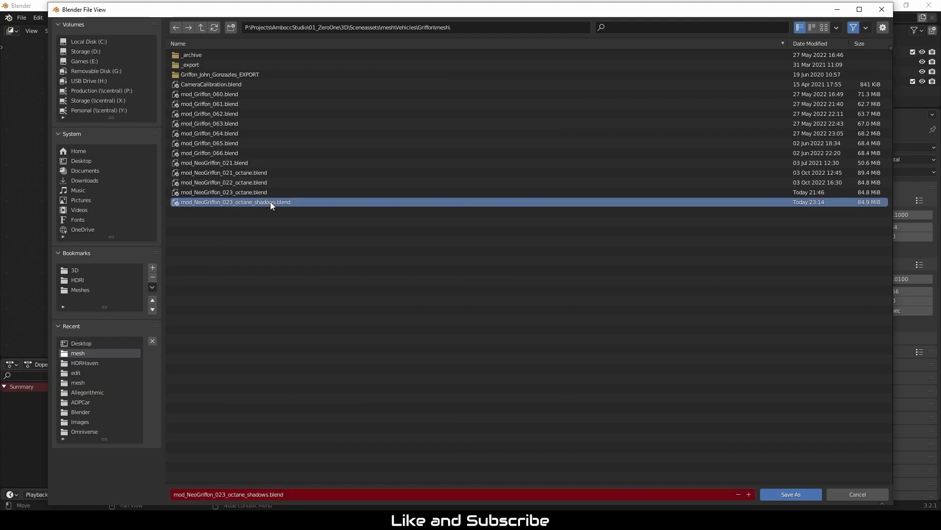
{"action": "left_click", "coordinate": [262, 496]}
{"action": "left_click", "coordinate": [270, 494]}
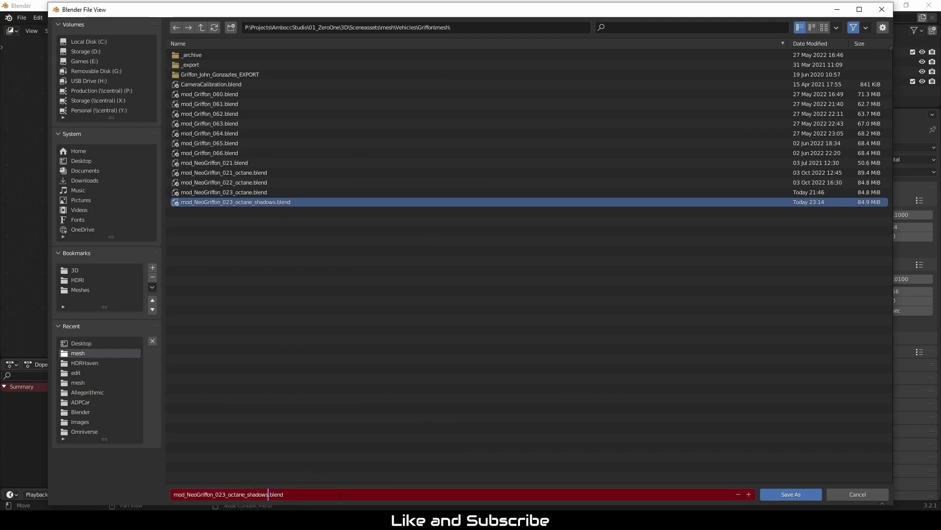
{"action": "type", "text": "_denoise"}
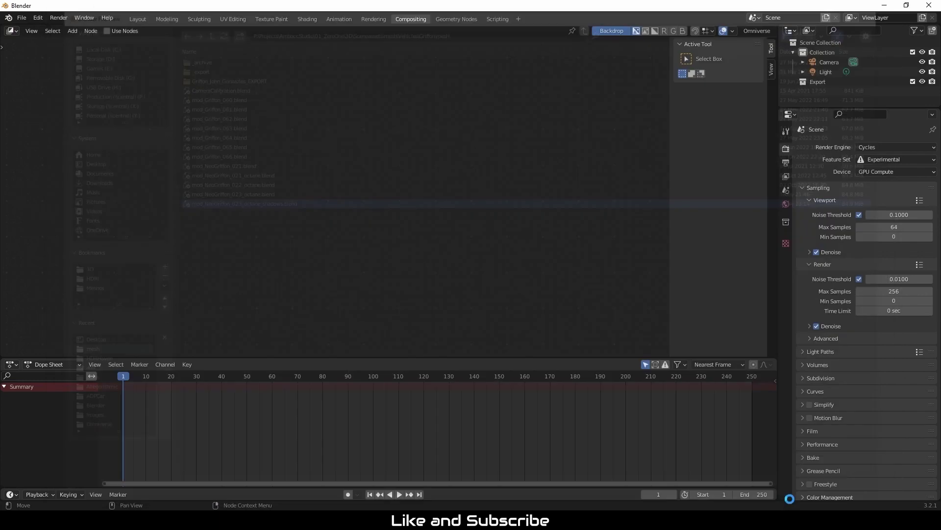
{"action": "left_click", "coordinate": [791, 493]}
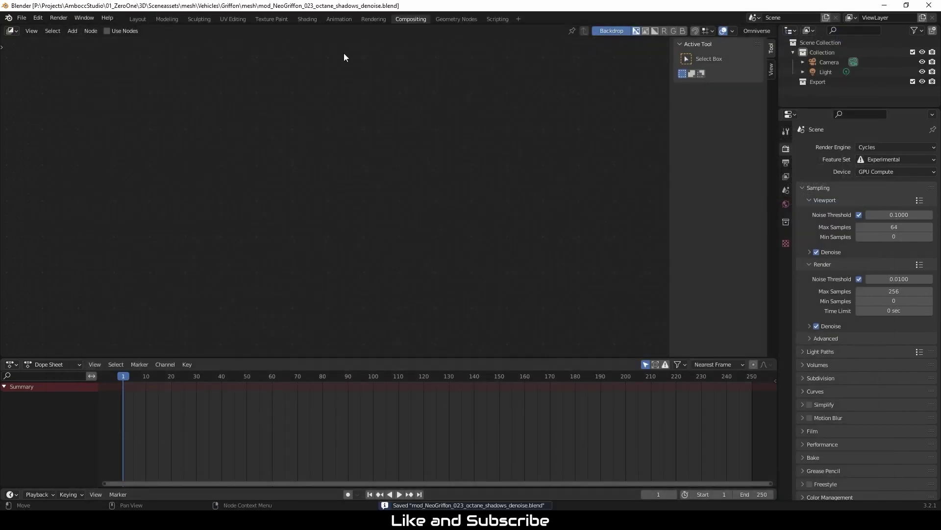
Enable Use Nodes, drag carback.exr in from the desktop, and delete the Render Layers node
{"action": "left_click", "coordinate": [107, 31]}
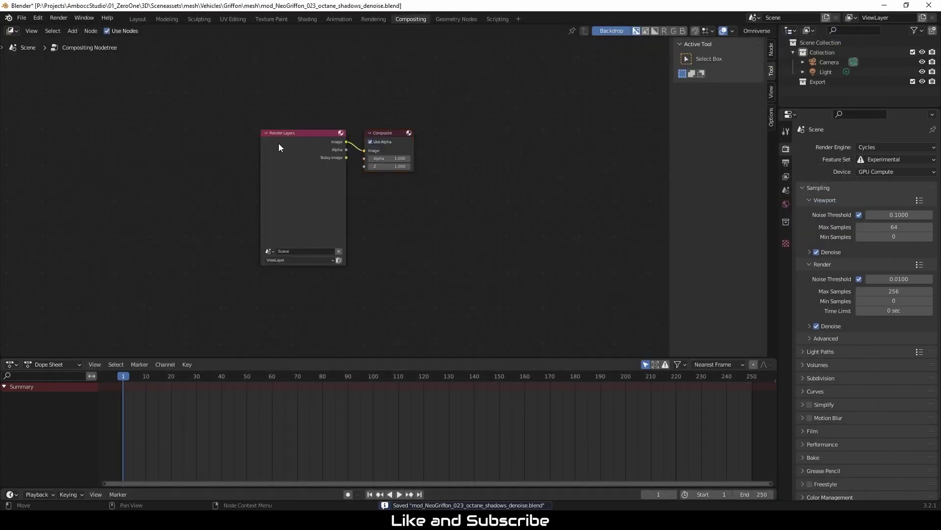
{"action": "left_click_drag", "start_coordinate": [279, 147], "coordinate": [126, 152]}
{"action": "left_click_drag", "start_coordinate": [316, 7], "coordinate": [391, 18]}
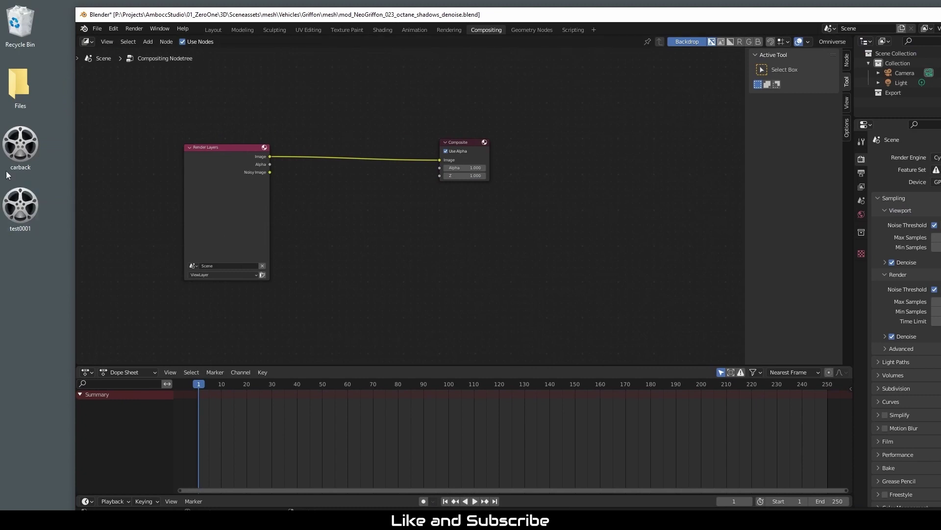
{"action": "left_click_drag", "start_coordinate": [14, 162], "coordinate": [323, 186]}
{"action": "left_click", "coordinate": [258, 175]}
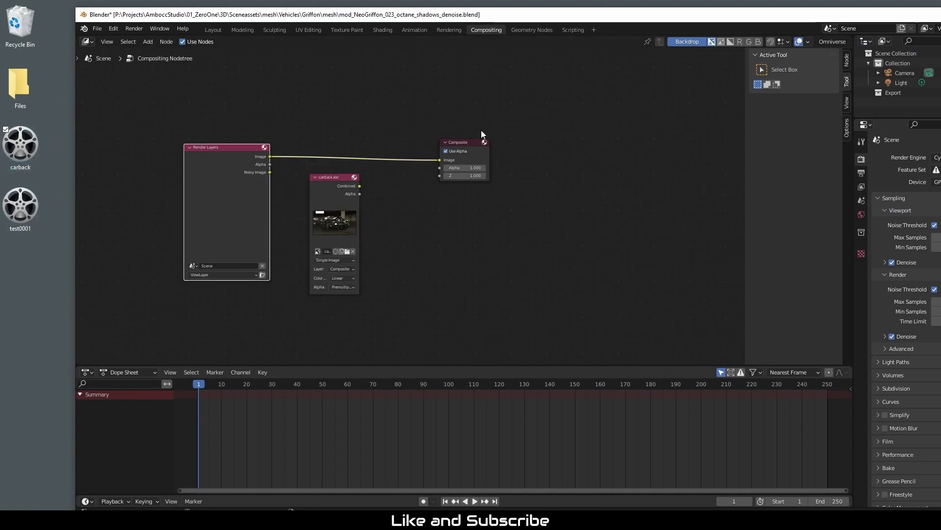
{"action": "double_click", "coordinate": [864, 15]}
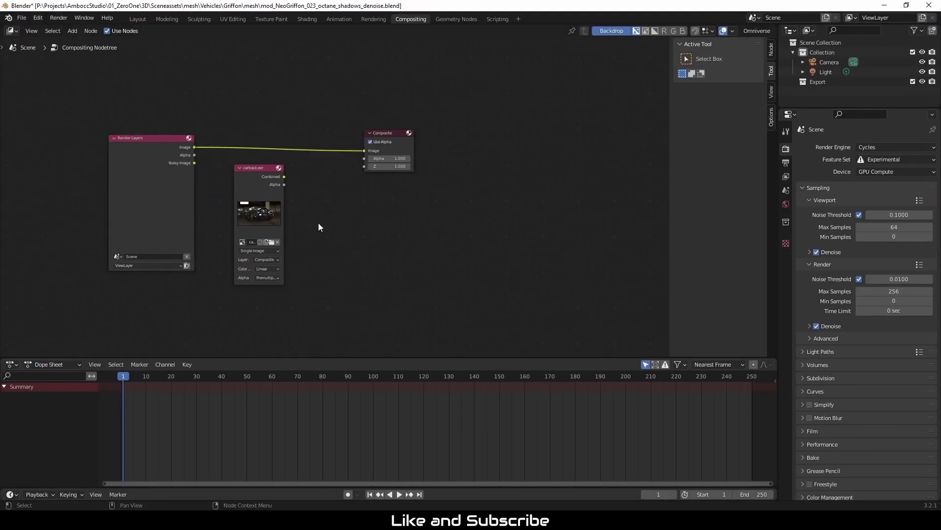
{"action": "left_click_drag", "start_coordinate": [148, 146], "coordinate": [141, 134]}
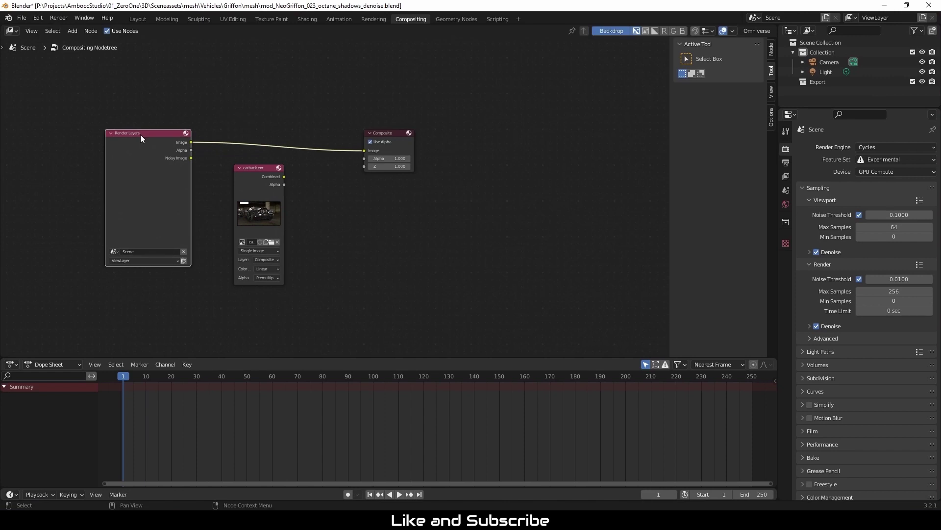
{"action": "key", "text": "Delete"}
Move the carback.exr node to the left and add a Viewer node
{"action": "left_click_drag", "start_coordinate": [261, 168], "coordinate": [112, 122]}
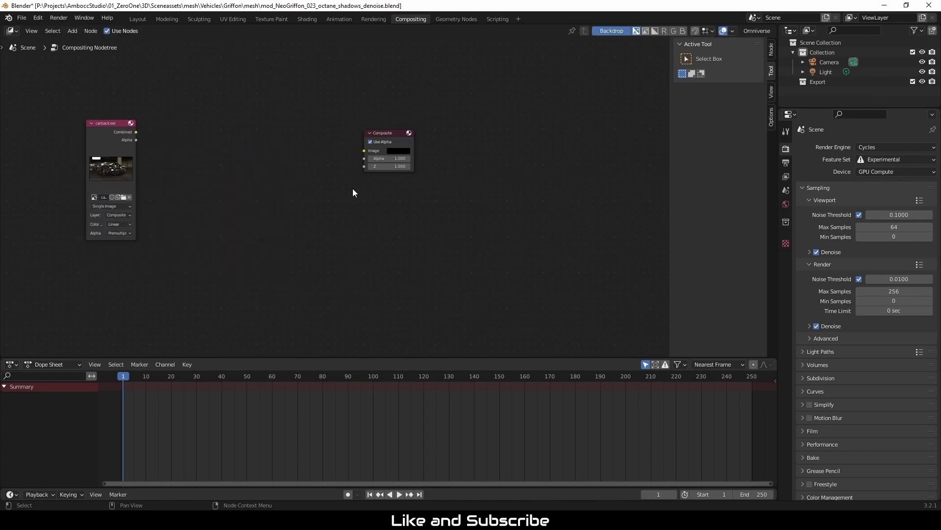
{"action": "key", "text": "Home"}
{"action": "left_click_drag", "start_coordinate": [214, 160], "coordinate": [124, 156]}
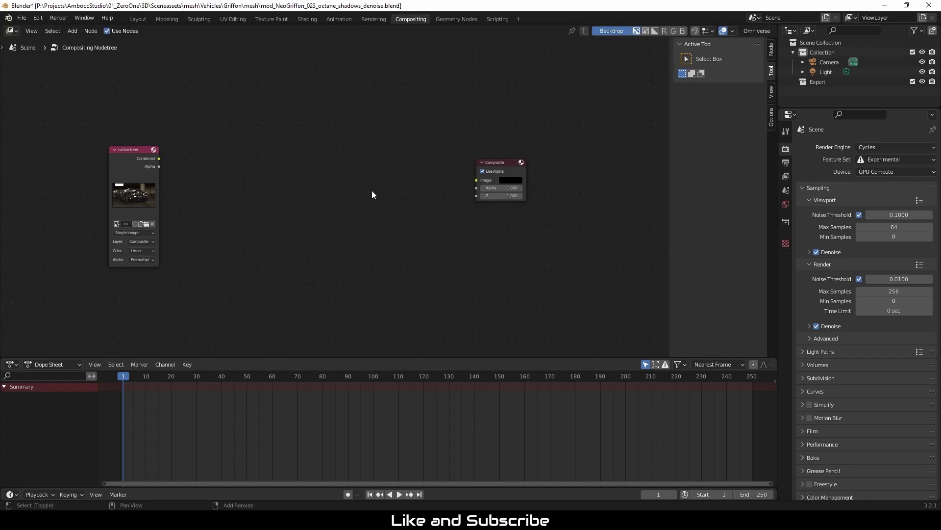
{"action": "key", "text": "shift+a"}
{"action": "key", "text": "v"}
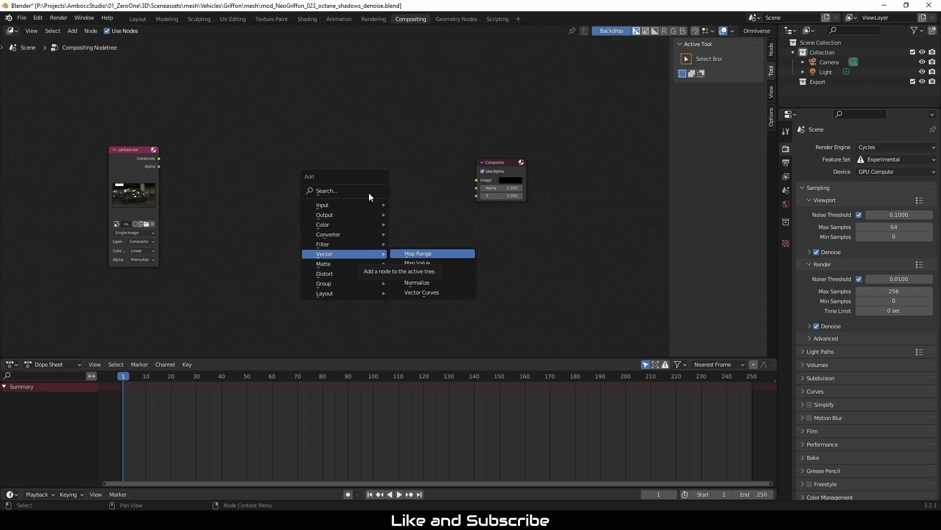
{"action": "mouse_move", "coordinate": [354, 214]}
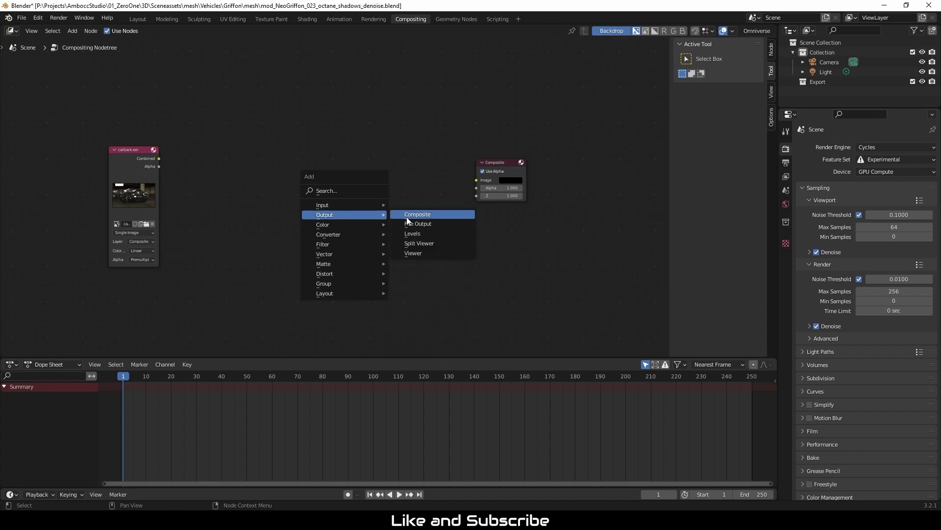
{"action": "left_click", "coordinate": [423, 255]}
{"action": "left_click", "coordinate": [470, 105]}
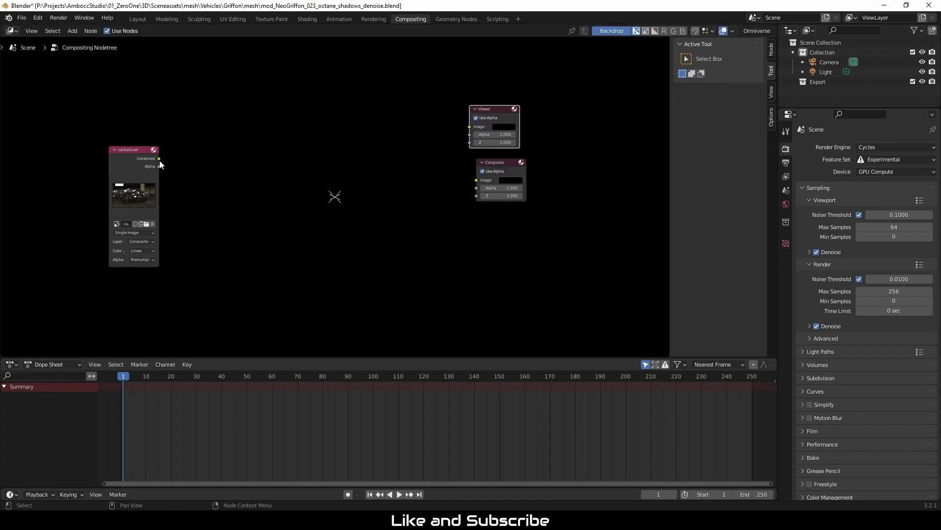
Link carback.exr Combined through a reroute point to both Viewer and Composite
{"action": "left_click_drag", "start_coordinate": [159, 159], "coordinate": [470, 127]}
{"action": "left_click_drag", "start_coordinate": [159, 161], "coordinate": [477, 180]}
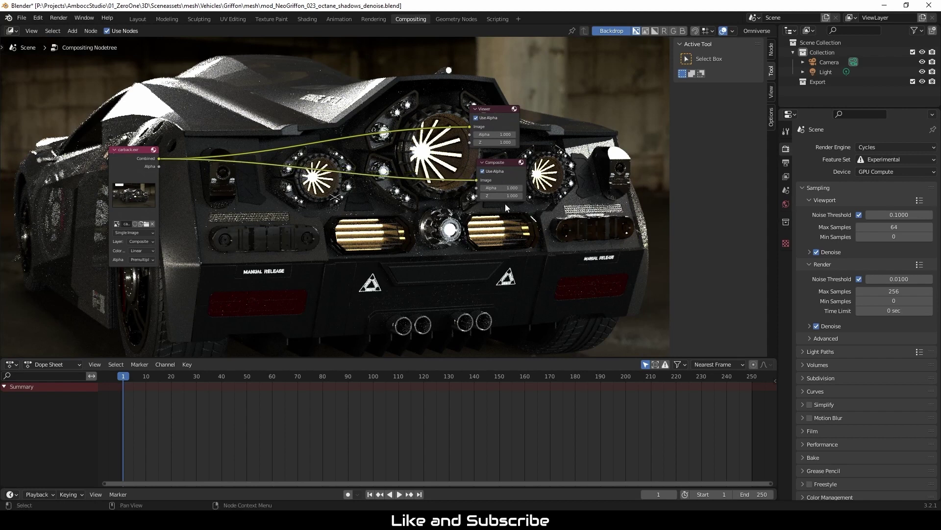
{"action": "left_click_drag", "start_coordinate": [502, 169], "coordinate": [497, 182]}
{"action": "right_click_drag", "start_coordinate": [392, 100], "coordinate": [415, 140], "text": "shift"}
{"action": "left_click_drag", "start_coordinate": [408, 130], "coordinate": [471, 193]}
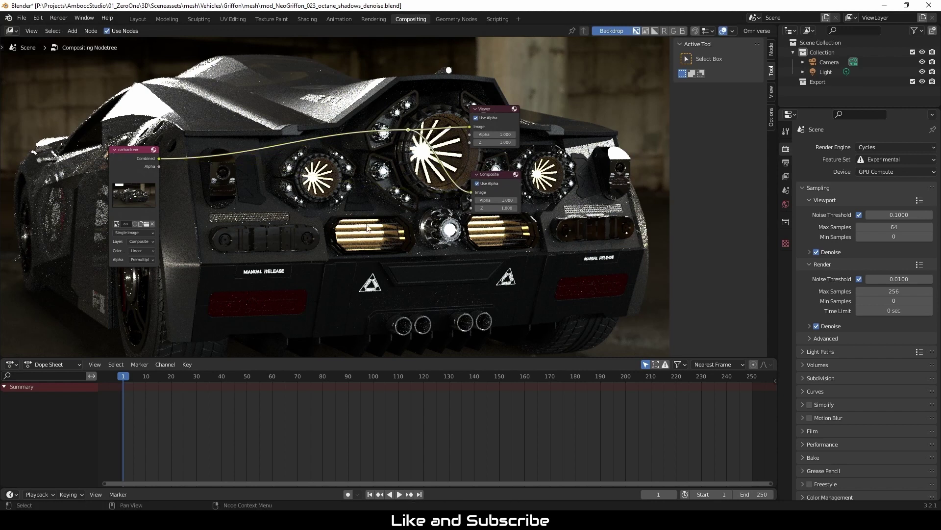
Move the Viewer, Composite and reroute point to tidy the graph and frame it
{"action": "left_click_drag", "start_coordinate": [483, 87], "coordinate": [550, 195]}
{"action": "left_click_drag", "start_coordinate": [488, 117], "coordinate": [592, 158]}
{"action": "right_click", "coordinate": [410, 131]}
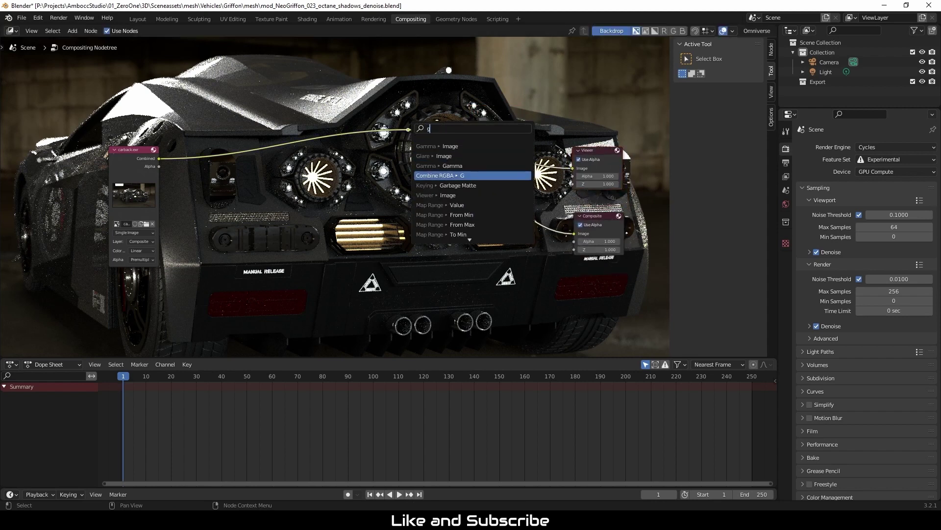
{"action": "left_click_drag", "start_coordinate": [408, 129], "coordinate": [527, 219]}
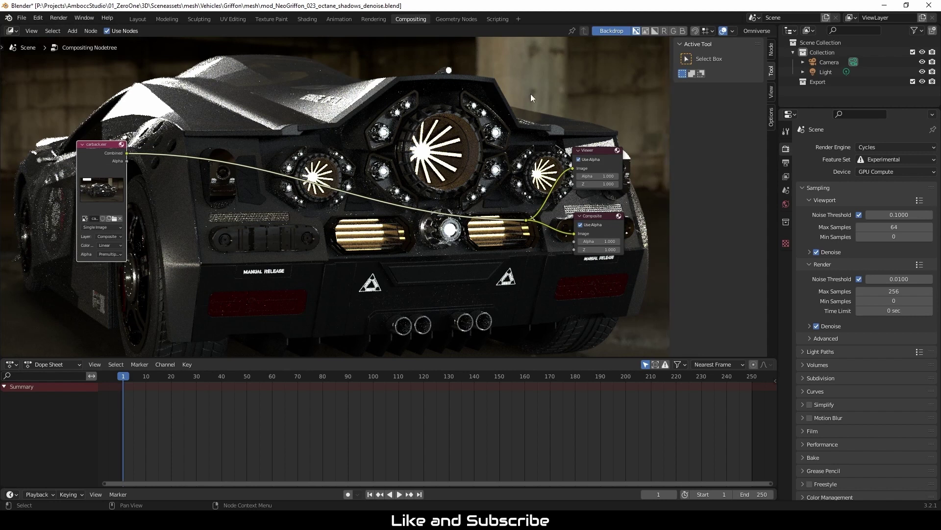
{"action": "scroll", "coordinate": [115, 243], "scroll_direction": "up", "scroll_amount": 2}
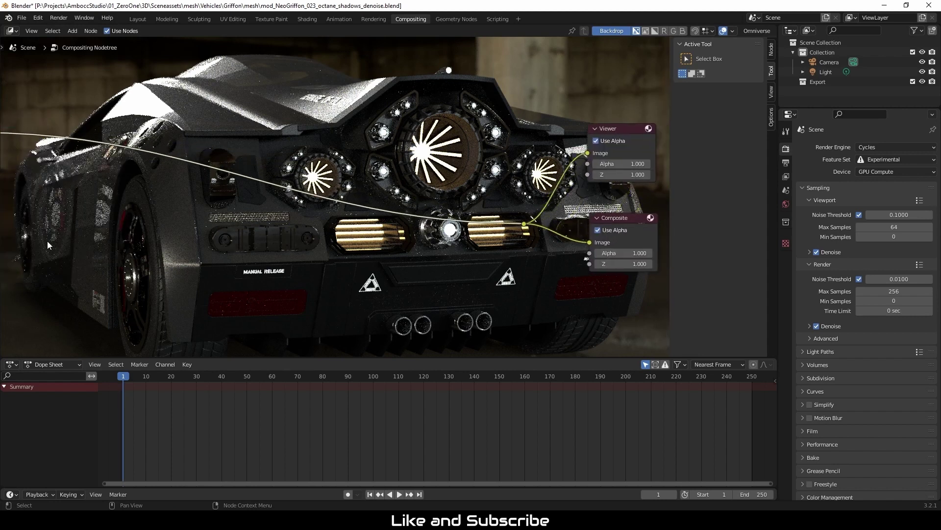
{"action": "left_click_drag", "start_coordinate": [19, 130], "coordinate": [185, 251]}
Switch the carback.exr node's layer to ViewLayer to expose the Octane passes
{"action": "middle_click_drag", "start_coordinate": [184, 251], "coordinate": [184, 252]}
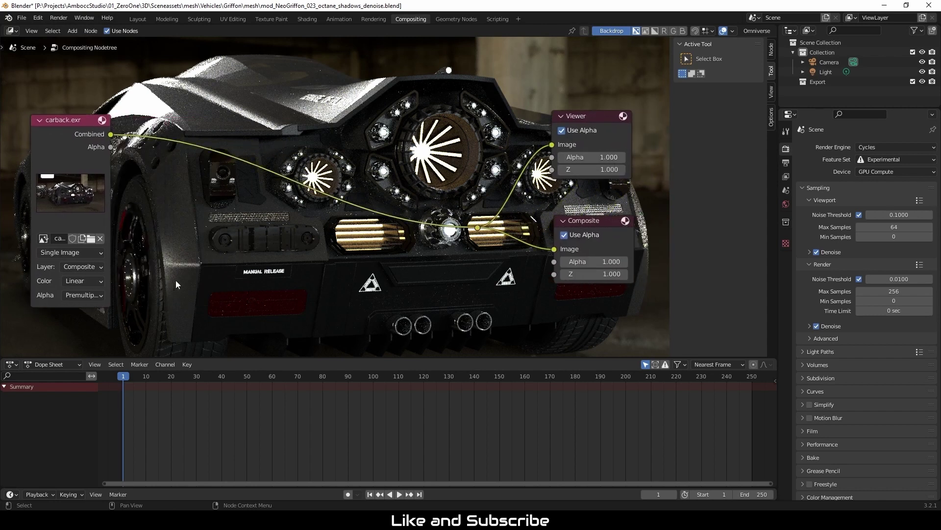
{"action": "left_click", "coordinate": [83, 267]}
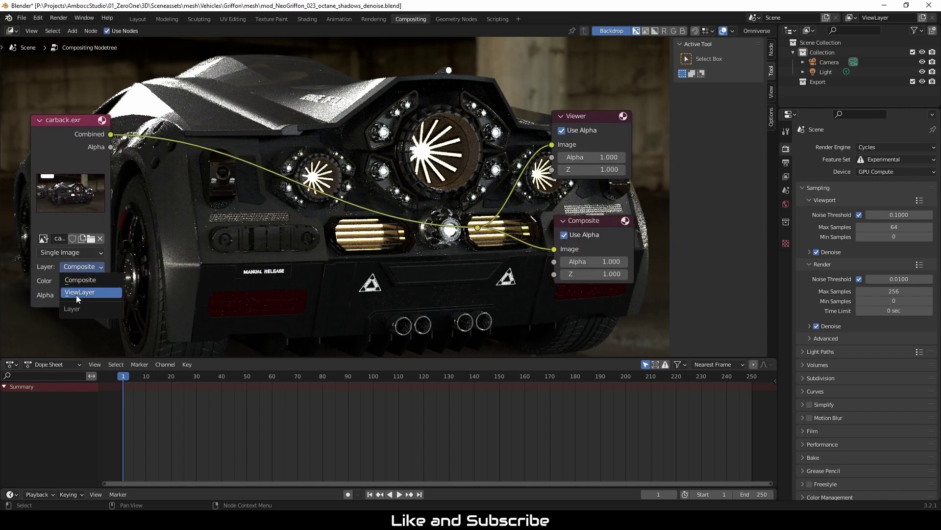
{"action": "left_click", "coordinate": [76, 295]}
Preview the OctDenoiserBeauty, OctShadow and OctSmoothNormal passes, then cut the output link
{"action": "left_click_drag", "start_coordinate": [111, 159], "coordinate": [477, 227]}
{"action": "left_click_drag", "start_coordinate": [111, 285], "coordinate": [478, 230]}
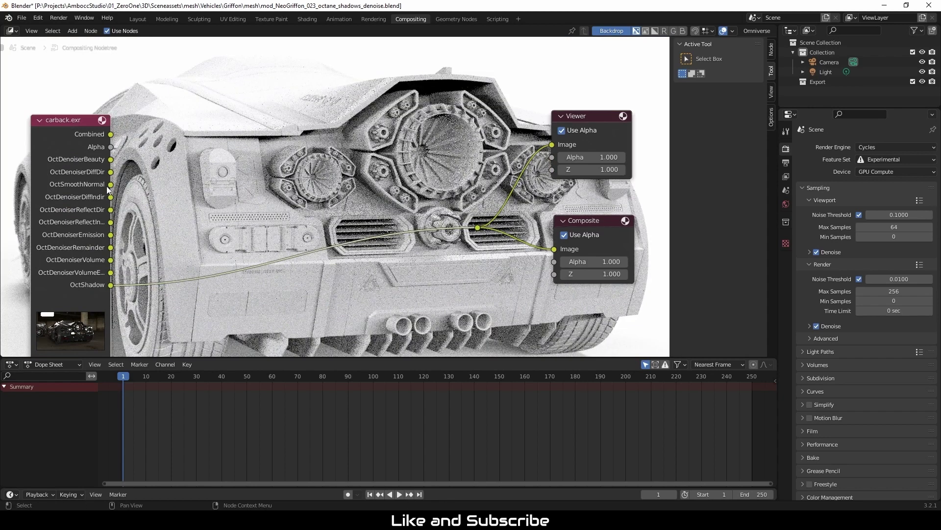
{"action": "left_click_drag", "start_coordinate": [111, 185], "coordinate": [477, 229]}
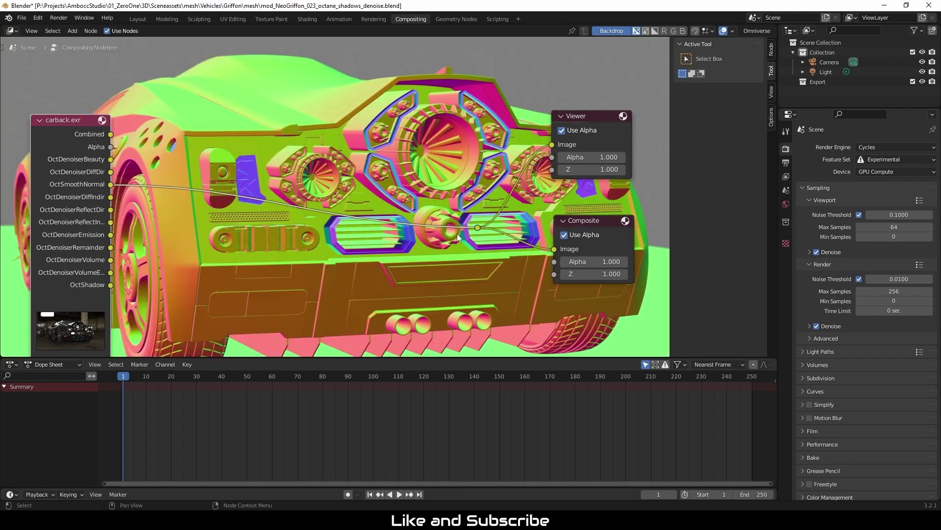
{"action": "right_click", "coordinate": [373, 245]}
Add a Denoise node by searching 'denoi' and place it in the graph
{"action": "left_click", "coordinate": [373, 245]}
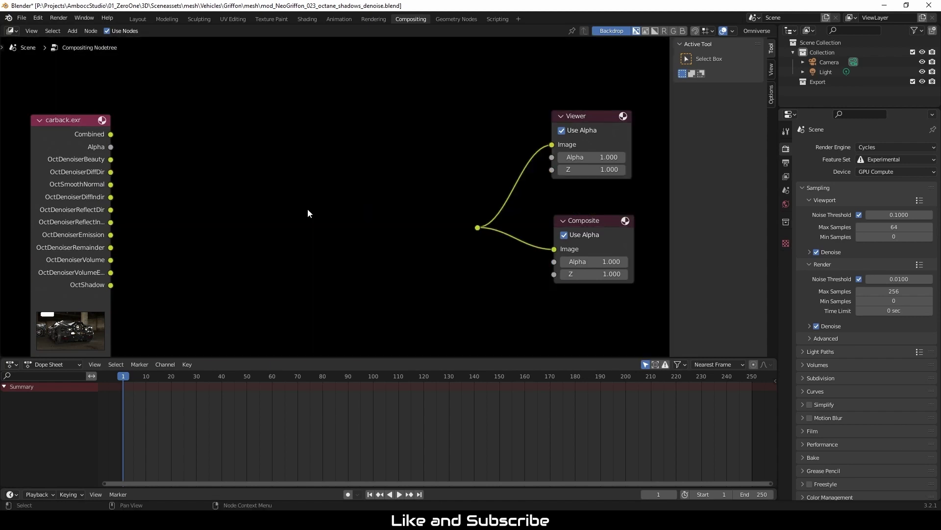
{"action": "key", "text": "shift+a"}
{"action": "mouse_move", "coordinate": [307, 209]}
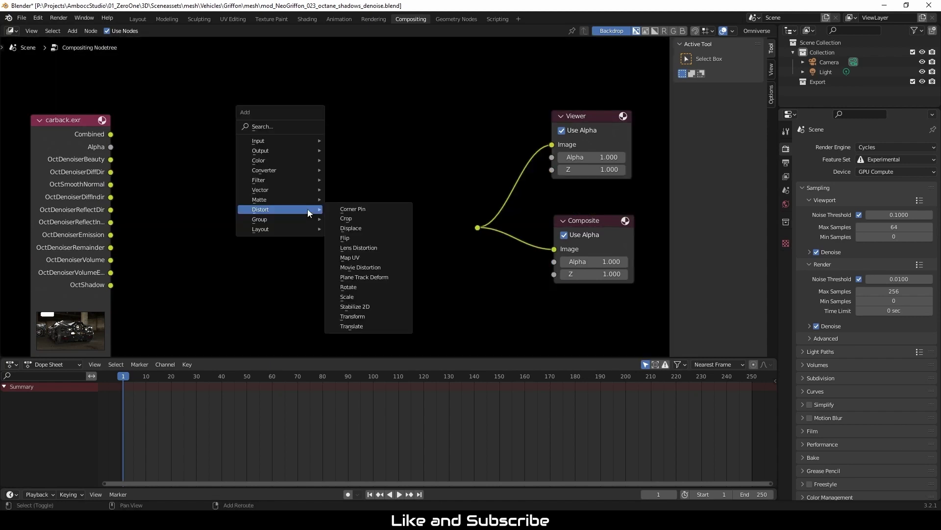
{"action": "left_click", "coordinate": [264, 126]}
{"action": "type", "text": "denoise"}
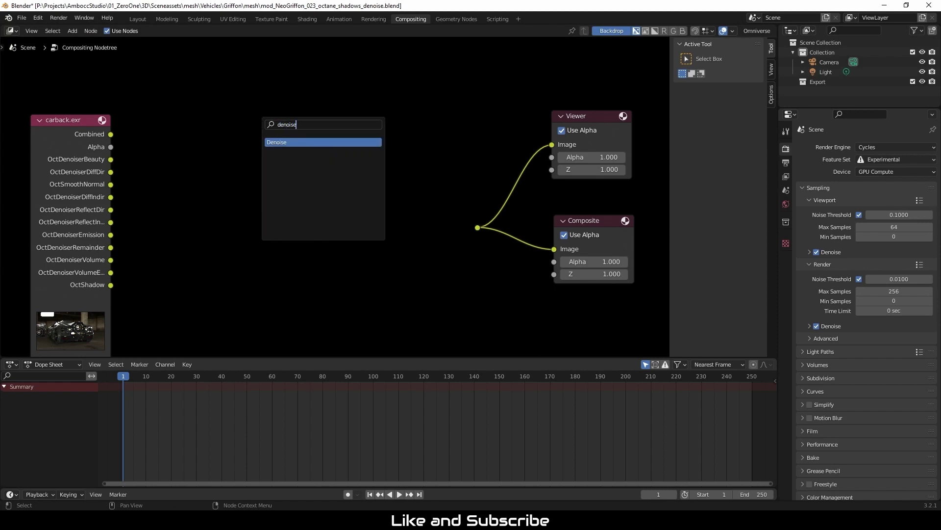
{"action": "key", "text": "Return"}
{"action": "left_click", "coordinate": [272, 149]}
{"action": "left_click", "coordinate": [273, 154]}
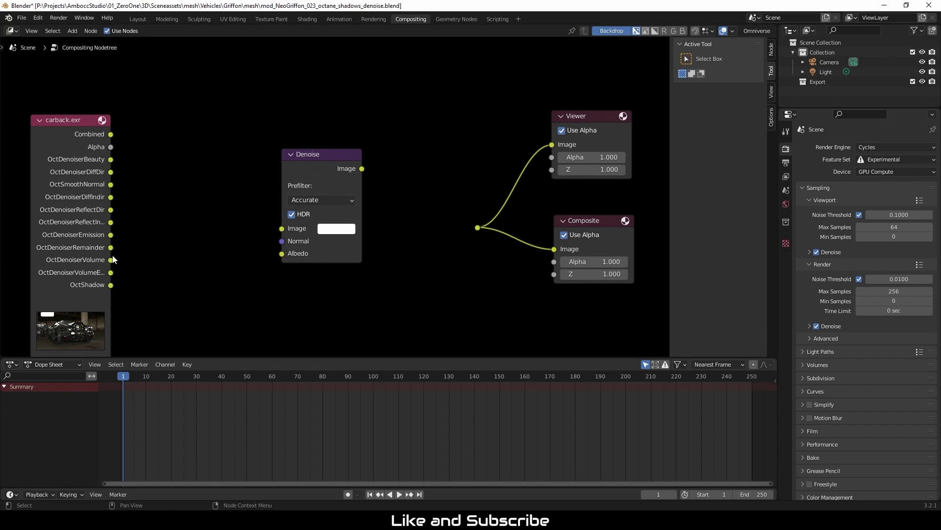
Feed OctShadow into the Denoise Image input and send its output to Viewer and Composite
{"action": "left_click_drag", "start_coordinate": [111, 284], "coordinate": [477, 228]}
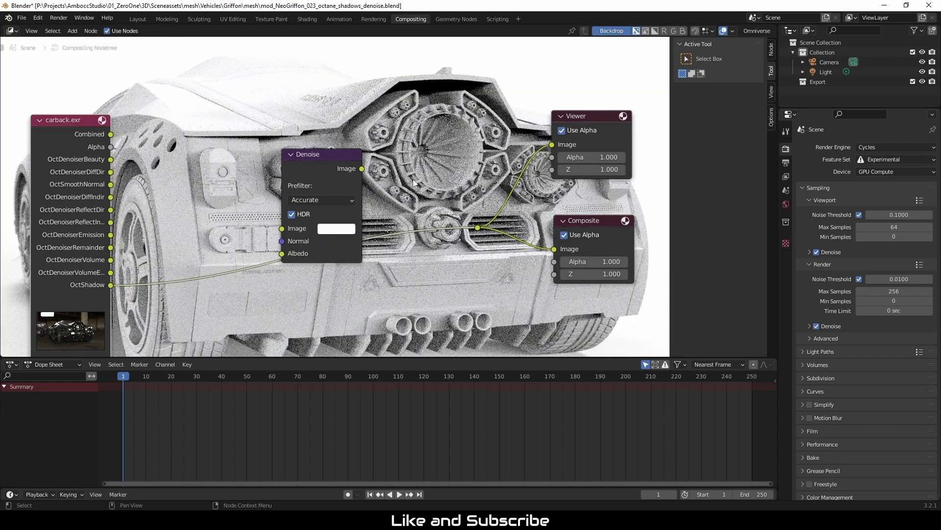
{"action": "left_click_drag", "start_coordinate": [110, 284], "coordinate": [282, 228]}
{"action": "left_click_drag", "start_coordinate": [361, 169], "coordinate": [478, 228]}
{"action": "left_click_drag", "start_coordinate": [316, 165], "coordinate": [277, 215]}
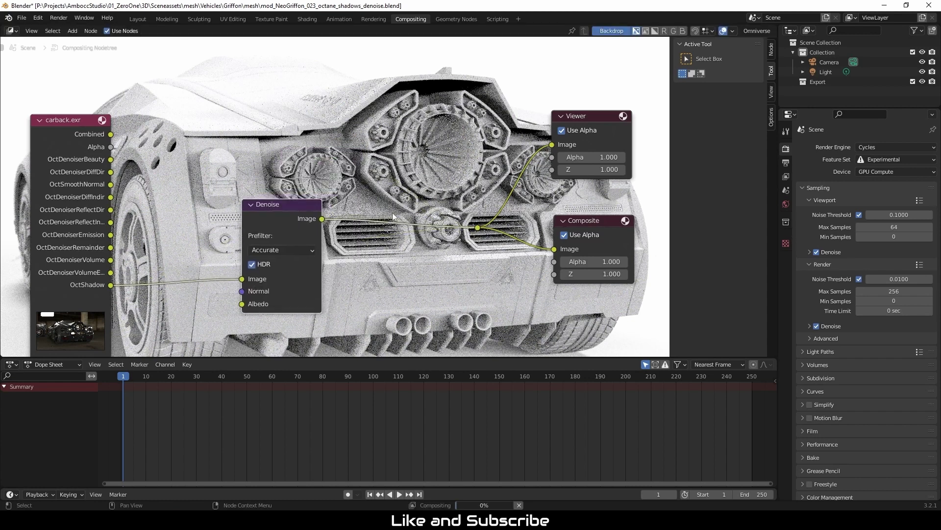
Adjust the backdrop offset and set its zoom to 1.55
{"action": "left_click", "coordinate": [771, 91]}
{"action": "left_click", "coordinate": [722, 104]}
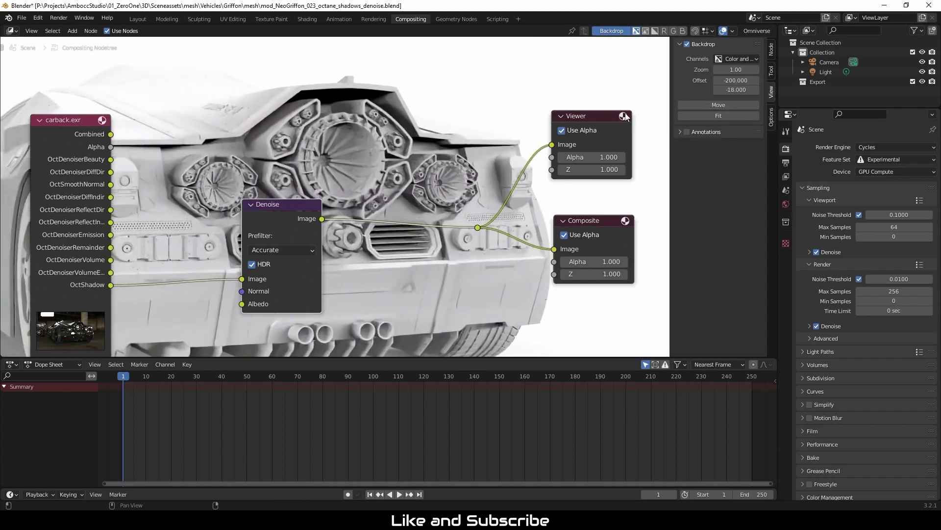
{"action": "left_click_drag", "start_coordinate": [729, 69], "coordinate": [757, 69]}
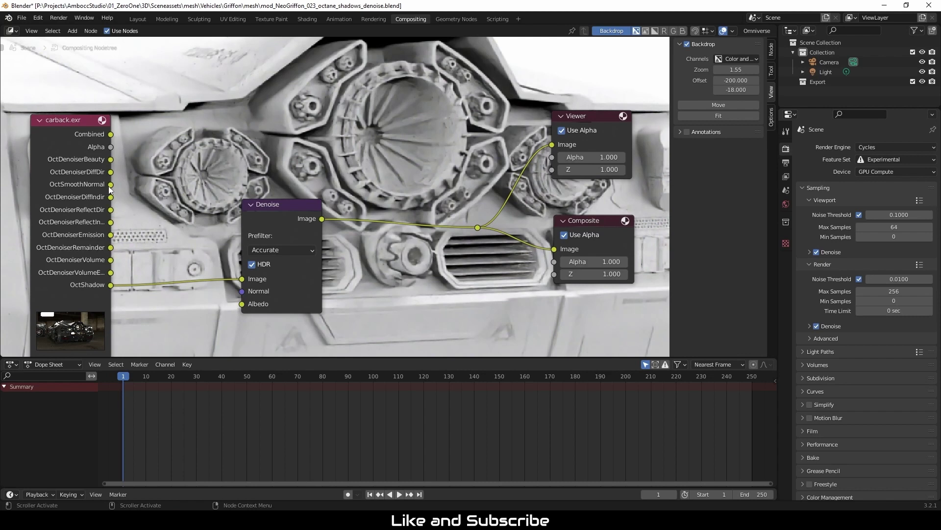
Connect OctSmoothNormal to the Denoise Normal socket and reposition the Denoise and Composite nodes
{"action": "left_click_drag", "start_coordinate": [111, 185], "coordinate": [242, 294]}
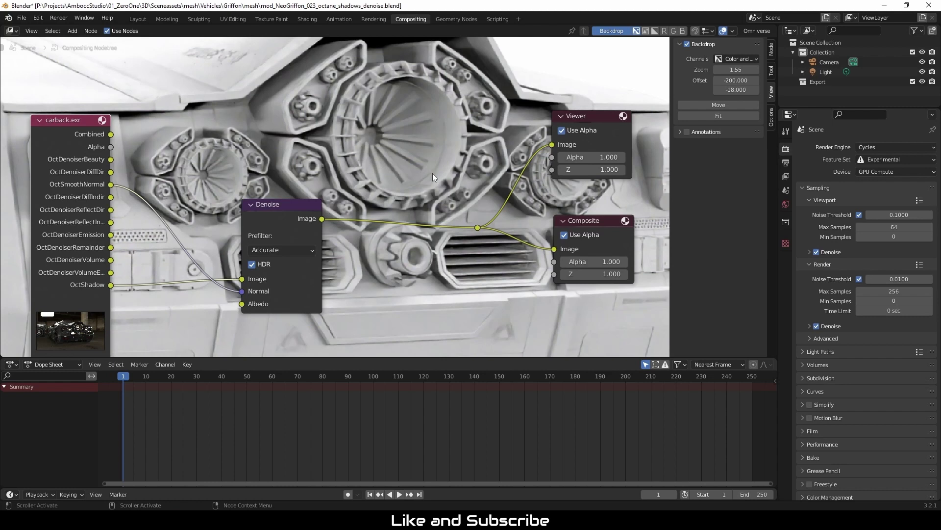
{"action": "left_click_drag", "start_coordinate": [288, 209], "coordinate": [309, 216]}
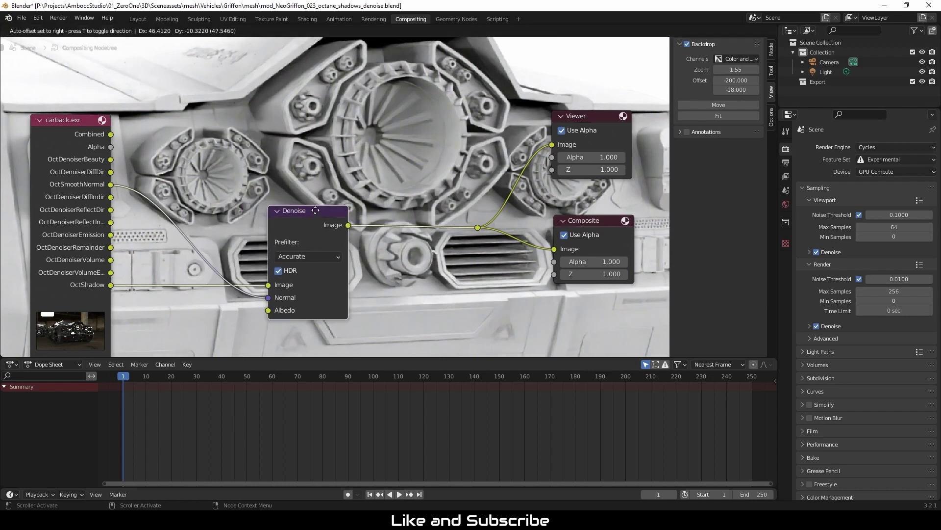
{"action": "scroll", "coordinate": [387, 173], "scroll_direction": "down", "scroll_amount": 3}
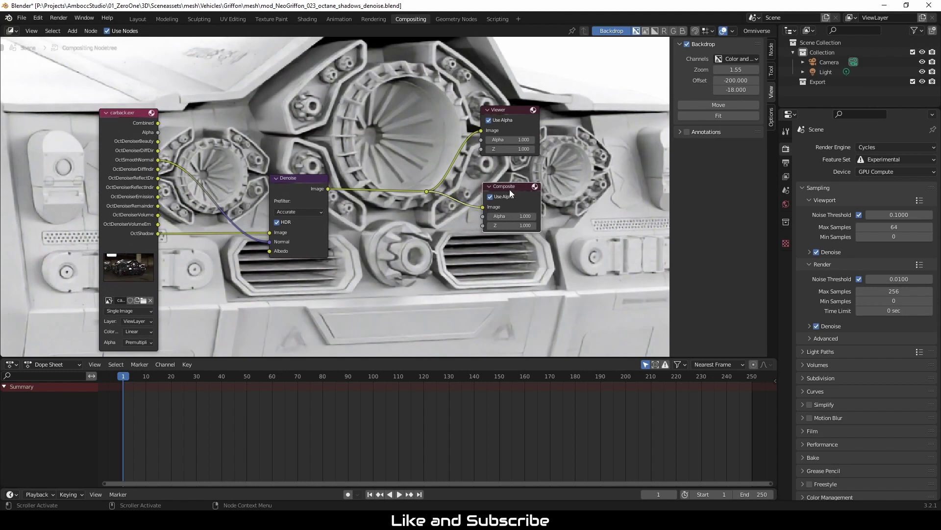
{"action": "left_click_drag", "start_coordinate": [511, 194], "coordinate": [509, 176]}
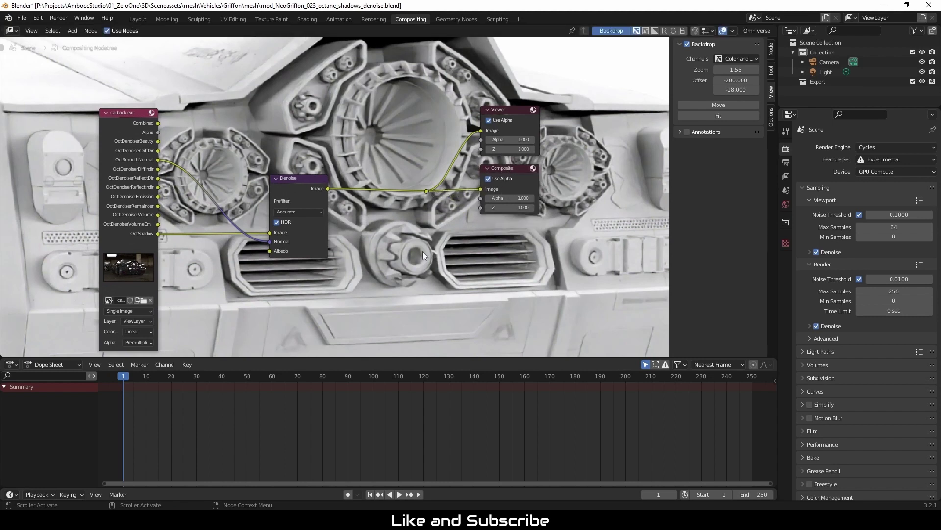
{"action": "left_click_drag", "start_coordinate": [513, 172], "coordinate": [508, 182]}
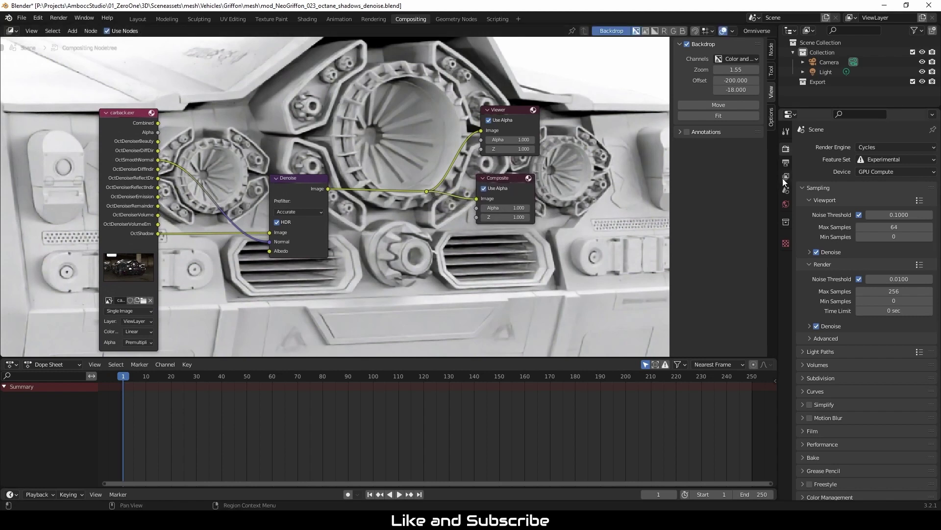
Choose OpenEXR as the File Format in the Output properties panel
{"action": "left_click", "coordinate": [786, 176]}
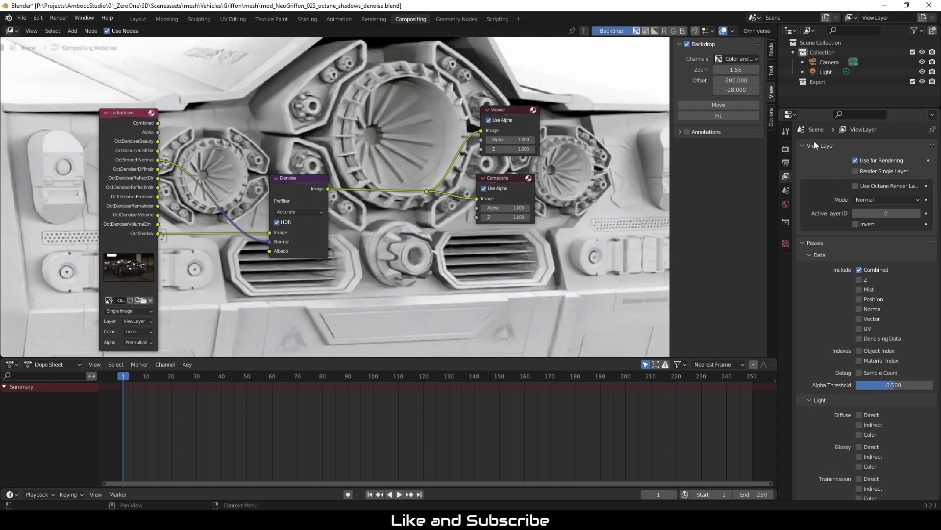
{"action": "left_click", "coordinate": [786, 163]}
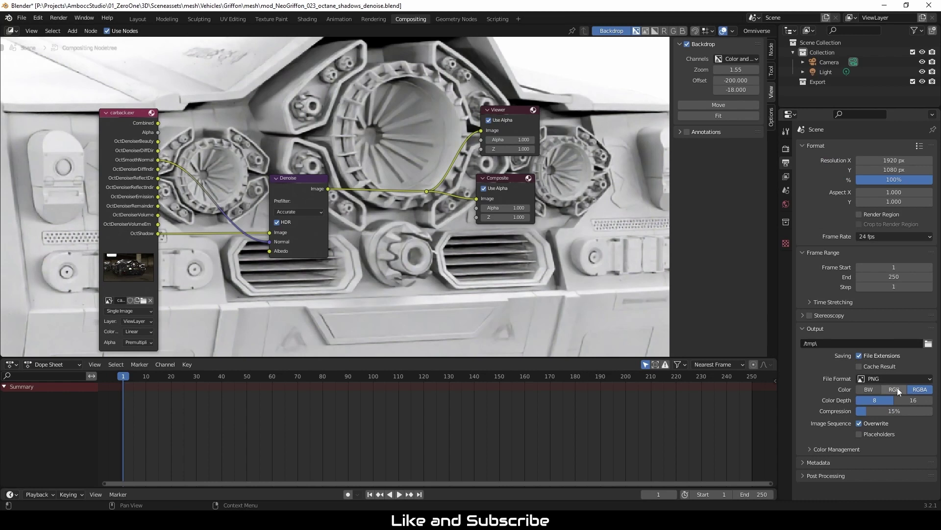
{"action": "left_click", "coordinate": [880, 378]}
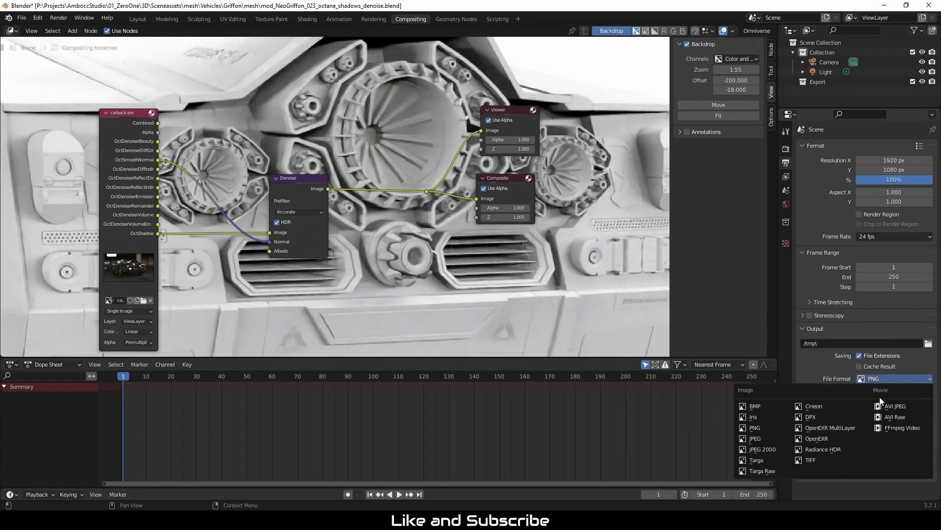
{"action": "left_click", "coordinate": [833, 440]}
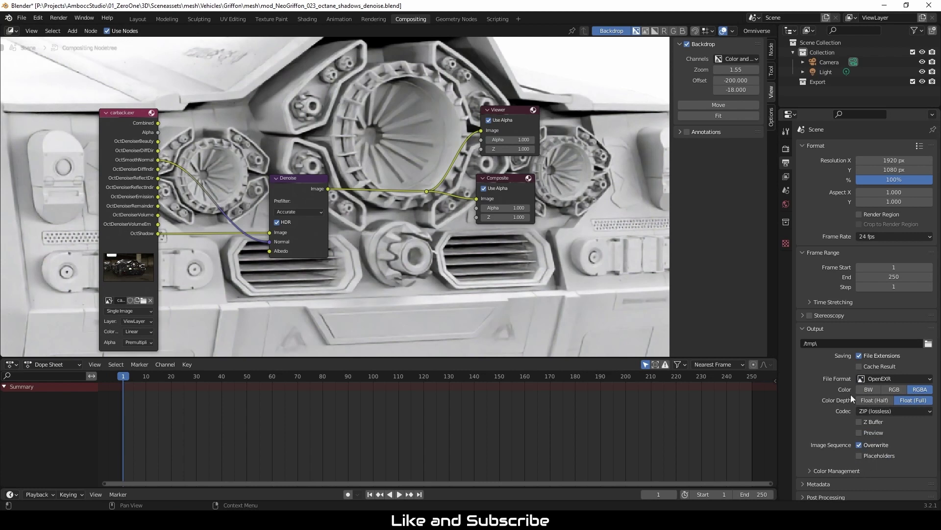
Browse the output path to the Desktop and edit the output file name
{"action": "left_click", "coordinate": [928, 343]}
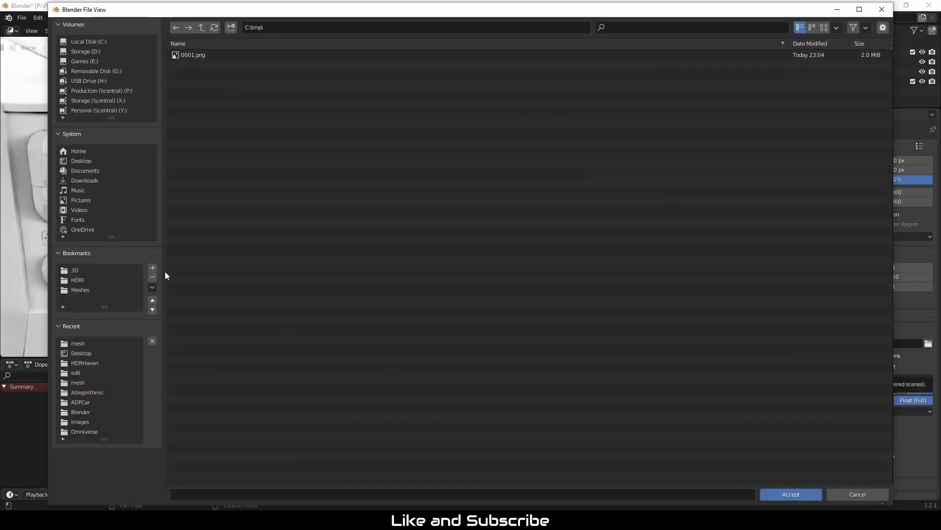
{"action": "left_click", "coordinate": [81, 161]}
{"action": "left_click", "coordinate": [197, 75]}
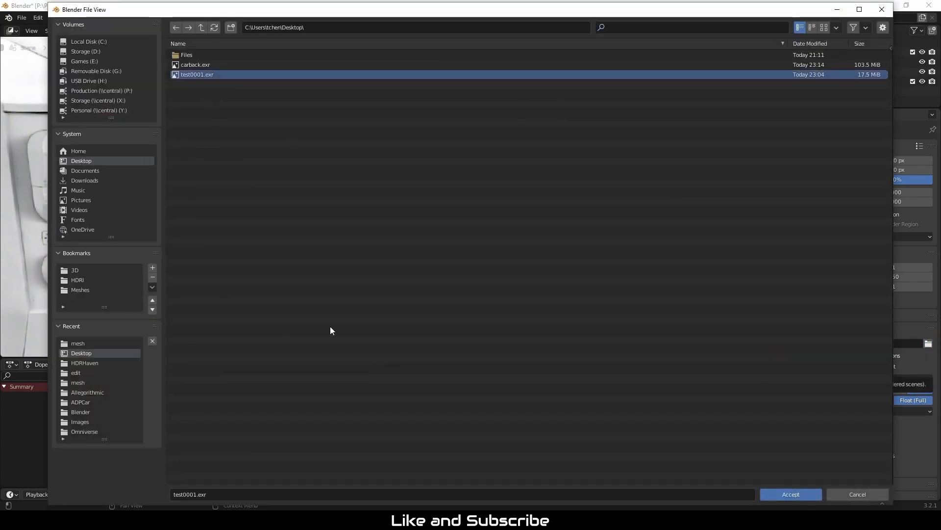
{"action": "left_click", "coordinate": [203, 494]}
{"action": "left_click", "coordinate": [193, 494]}
{"action": "key", "text": "BackSpace"}
{"action": "key", "text": "BackSpace"}
{"action": "key", "text": "BackSpace"}
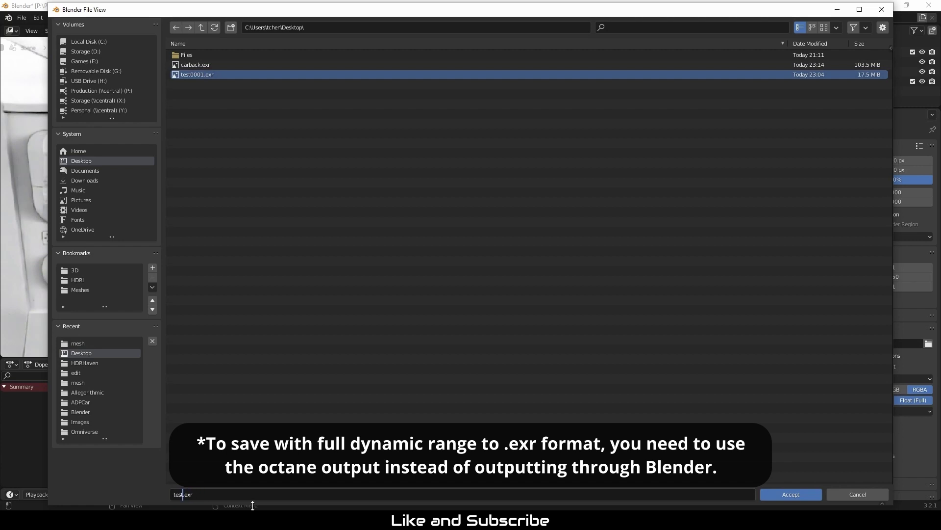
Delete the old test0001.exr file from the Desktop
{"action": "left_click", "coordinate": [203, 75]}
{"action": "right_click", "coordinate": [202, 75]}
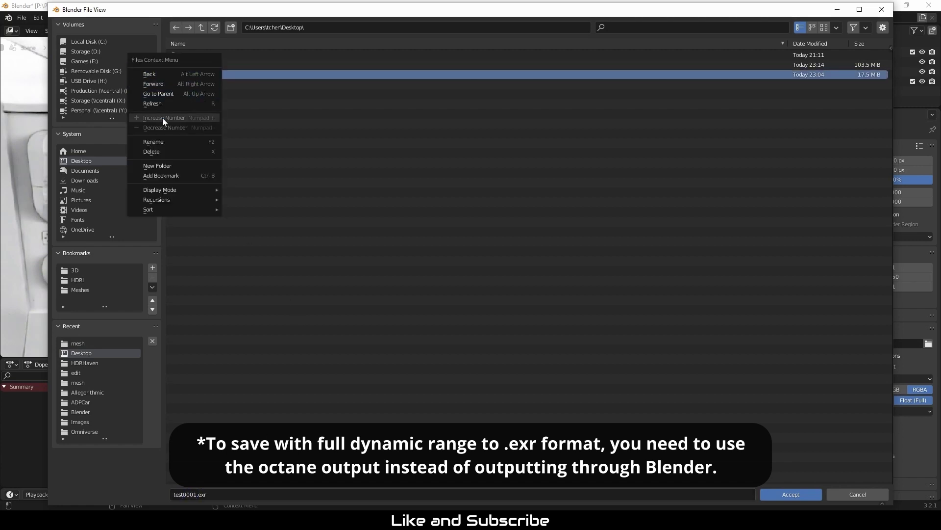
{"action": "left_click", "coordinate": [182, 152]}
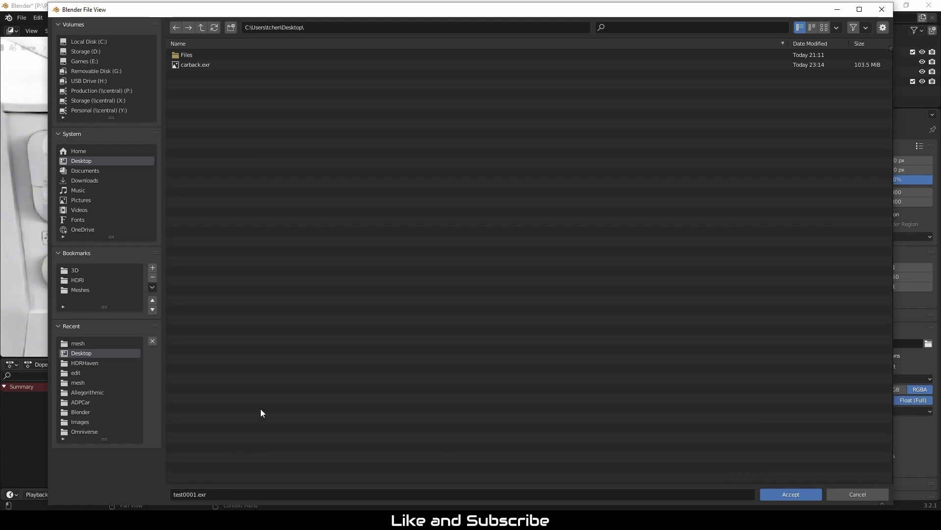